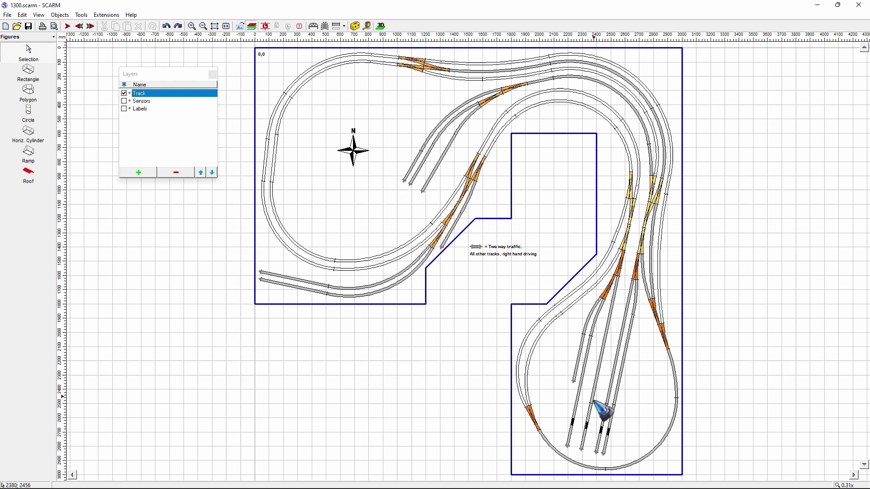
# Step: Open the 1300.scarm track layout in the 3D Viewer
pyautogui.click(381, 26)
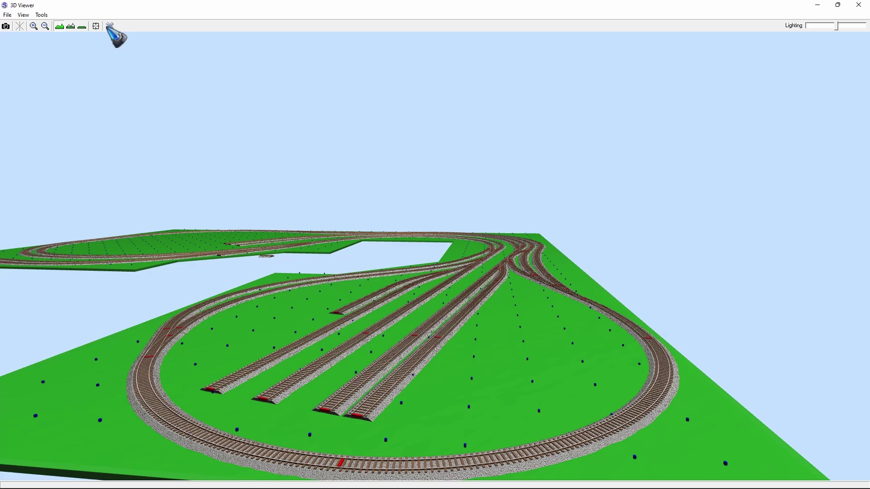
# Step: Close the 3D Viewer and show the Layers panel via View > Layers
pyautogui.click(110, 26)
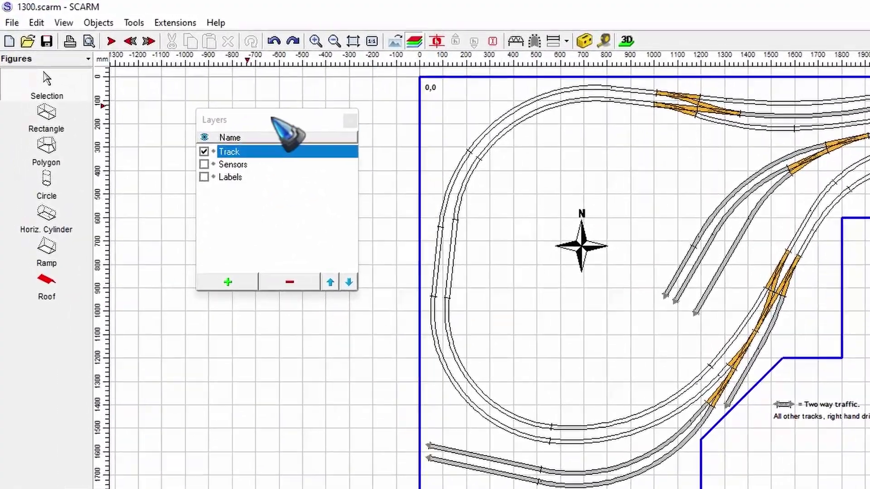
pyautogui.click(63, 23)
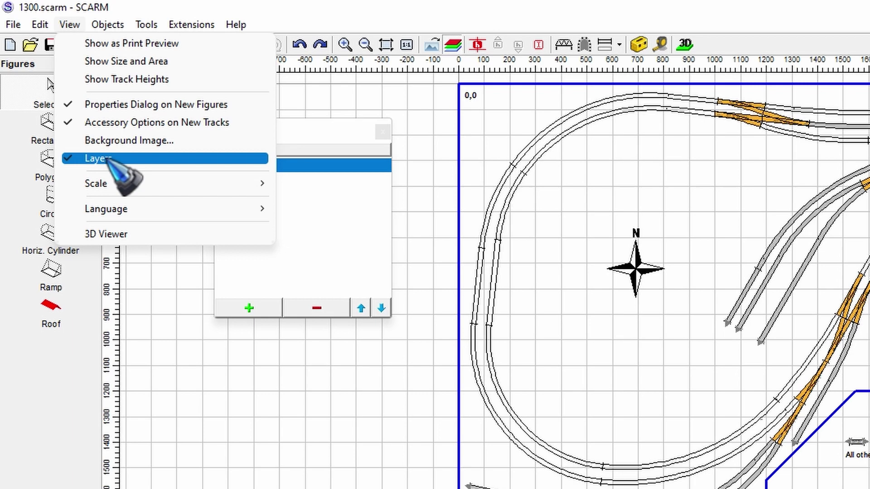
pyautogui.click(310, 372)
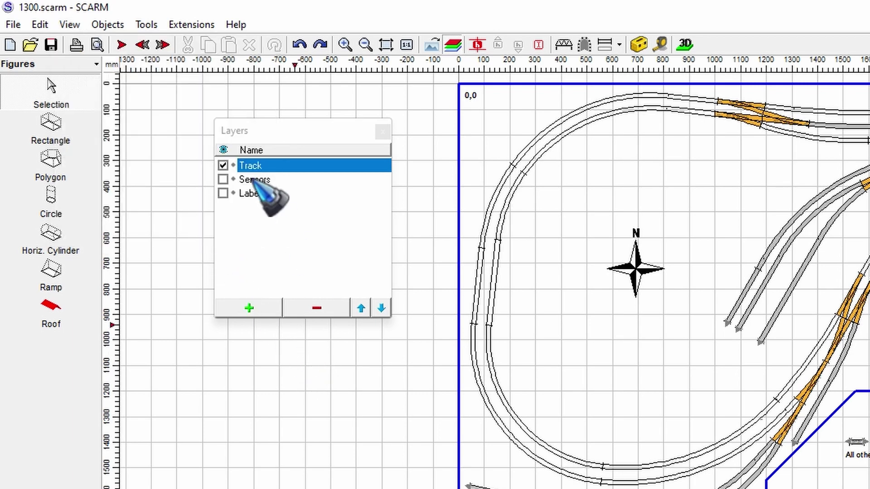
# Step: Add a new layer and rename Layer 3 to 'Platforms'
pyautogui.click(248, 309)
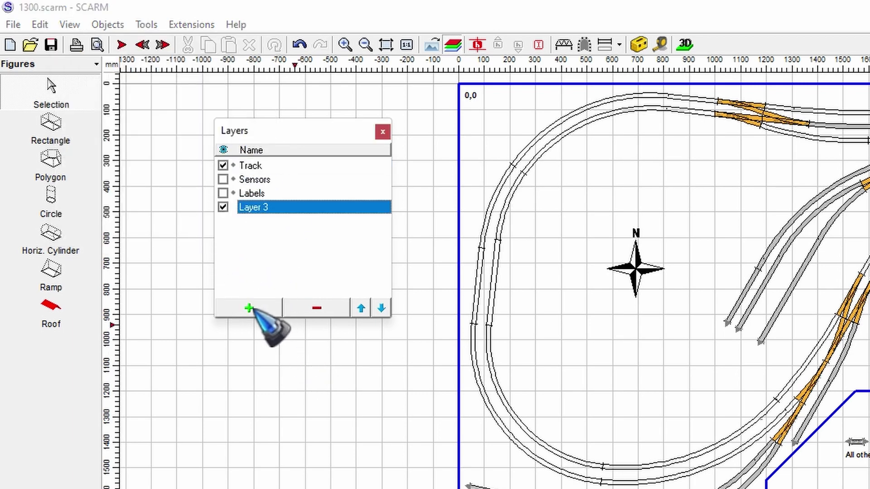
pyautogui.click(278, 206)
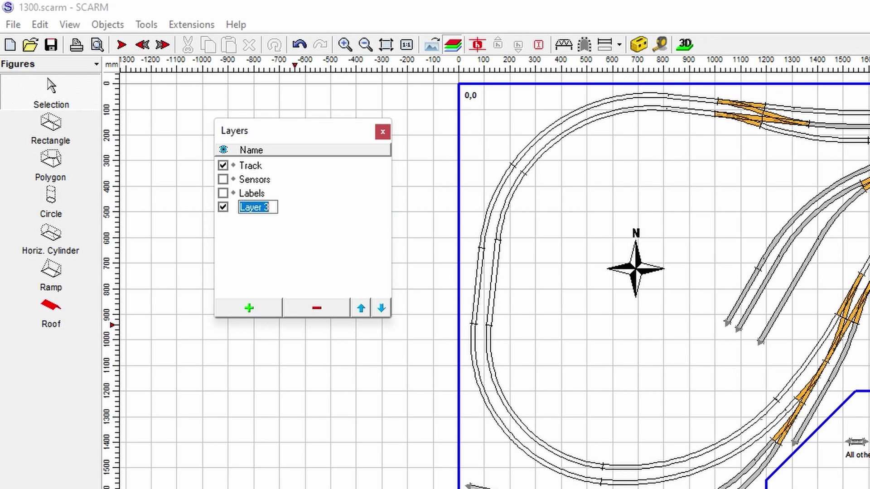
pyautogui.write('Plat')
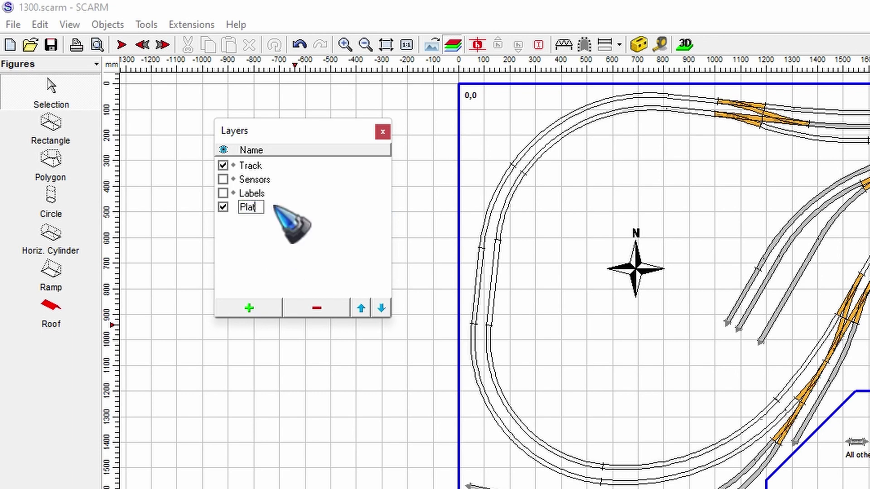
pyautogui.write('forms')
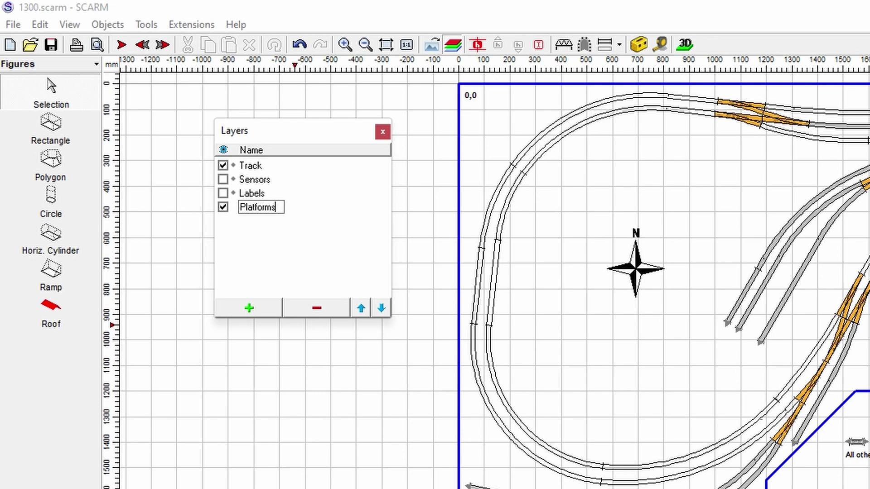
pyautogui.press('Return')
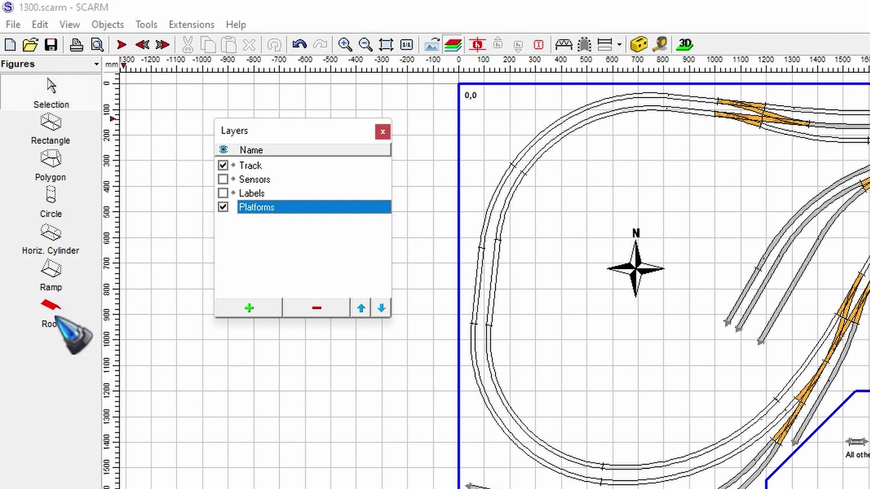
# Step: Switch the library to Figures and select the Rectangle tool
pyautogui.click(96, 66)
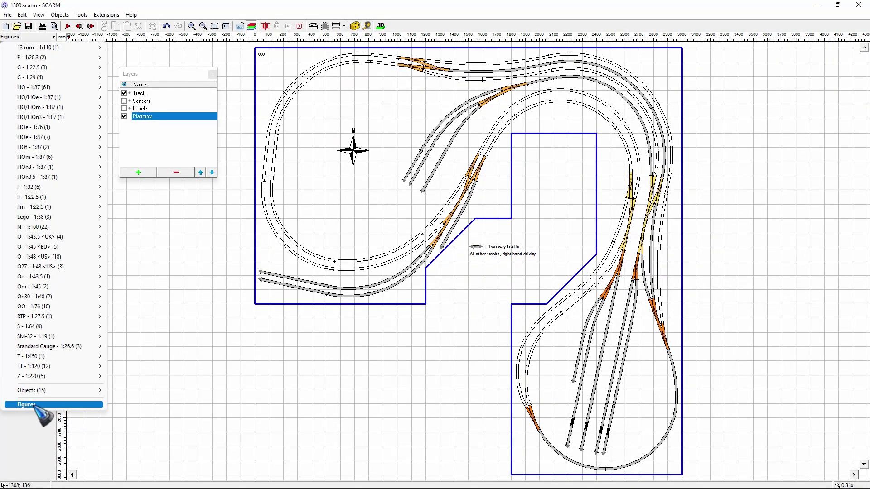
pyautogui.click(34, 405)
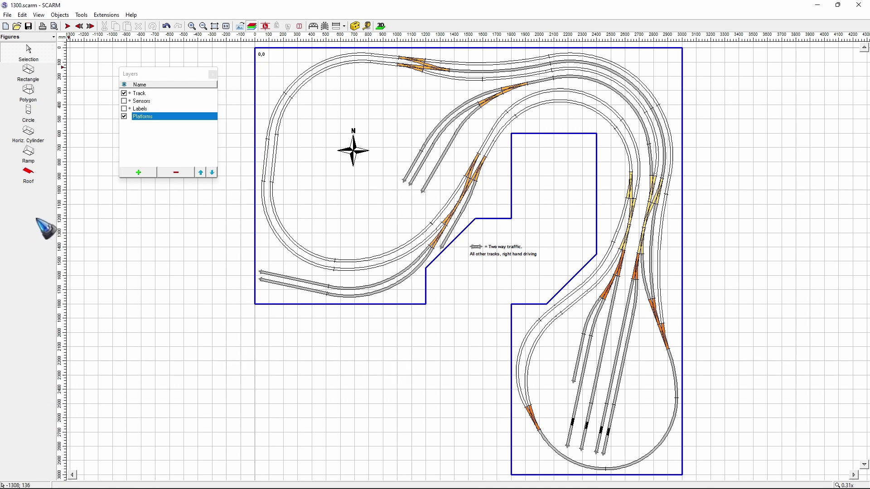
pyautogui.click(32, 73)
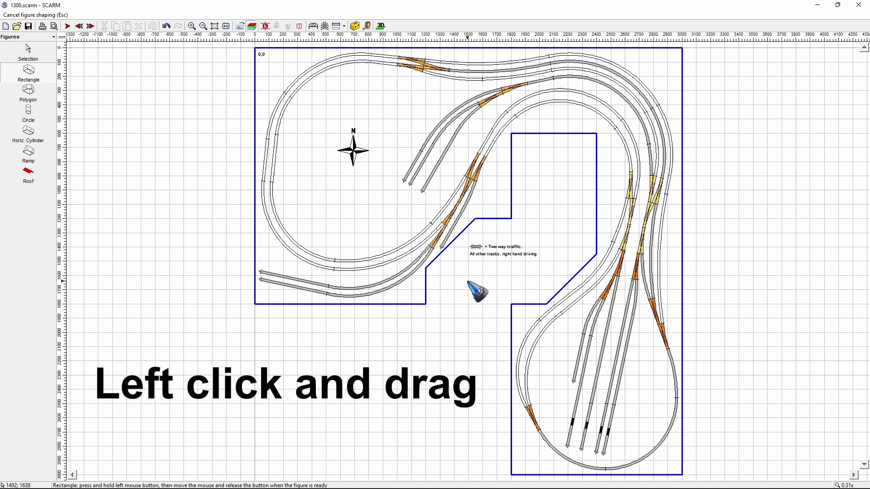
# Step: Draw a long rectangle below the central notch as a light grey platform 10 mm high
pyautogui.moveTo(467, 281); pyautogui.dragTo(484, 430)
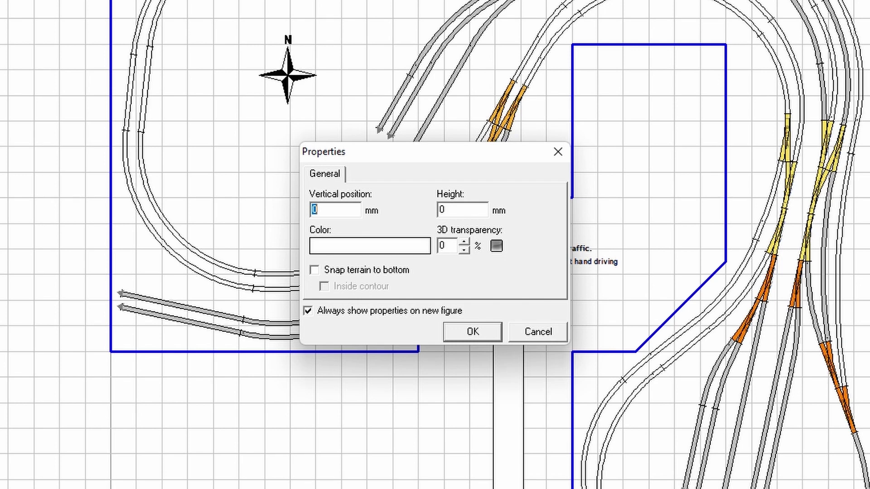
pyautogui.click(315, 209)
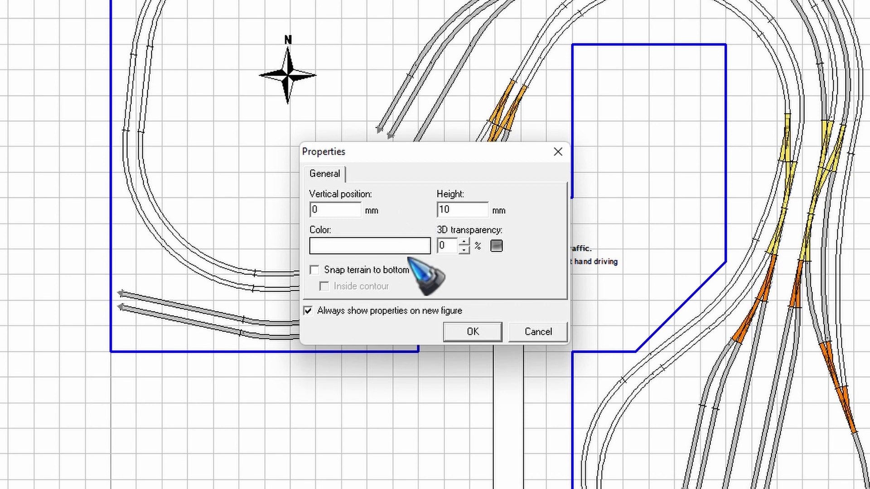
pyautogui.click(375, 250)
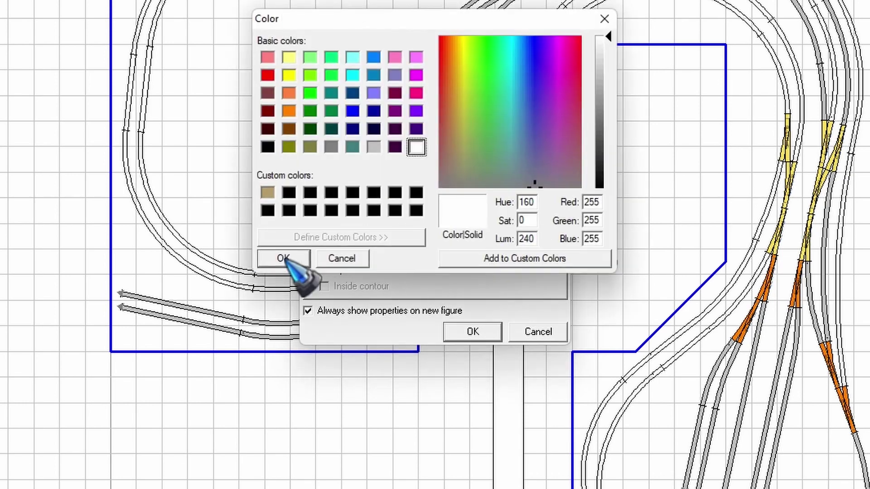
pyautogui.click(374, 147)
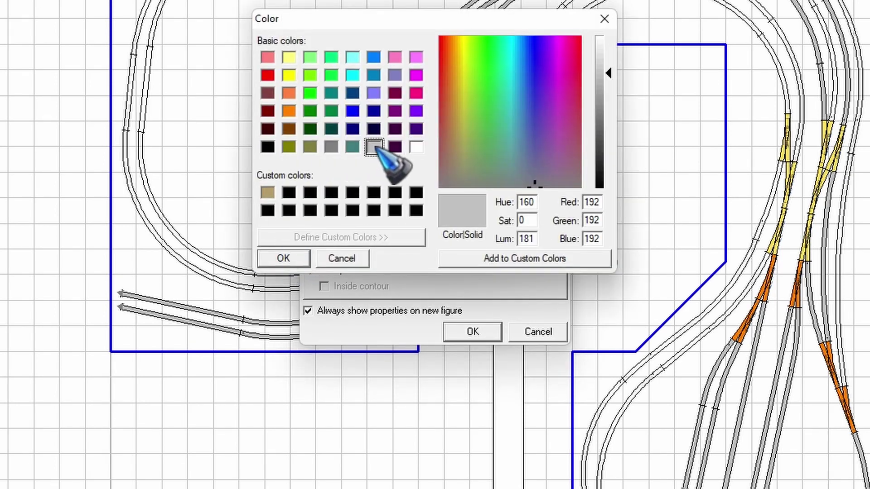
pyautogui.click(283, 258)
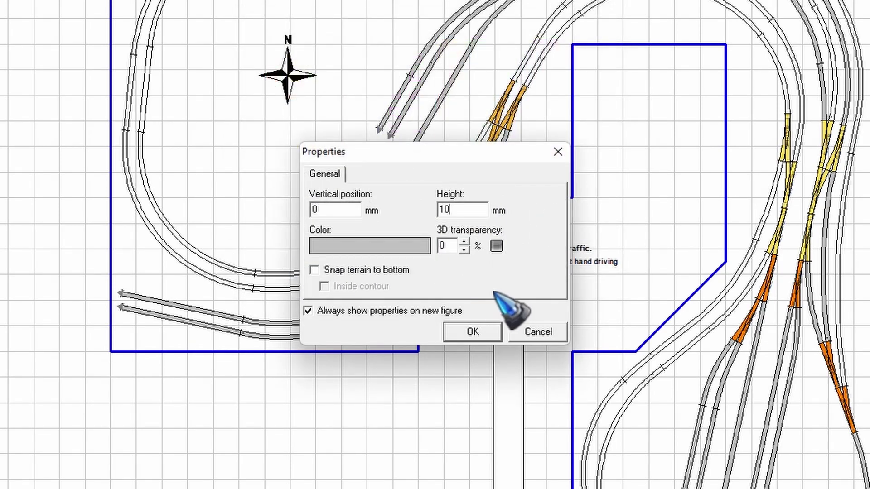
pyautogui.click(473, 332)
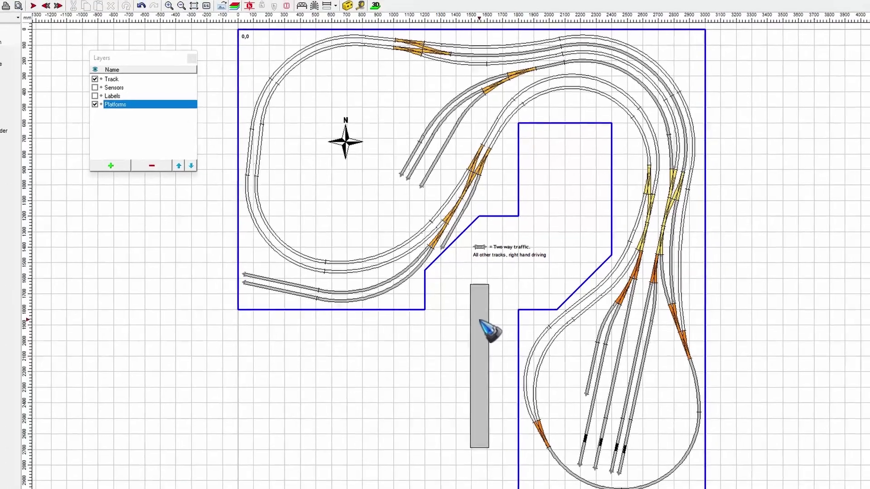
# Step: Move the grey platform between the lower station tracks and rotate it 12° clockwise
pyautogui.click(488, 336)
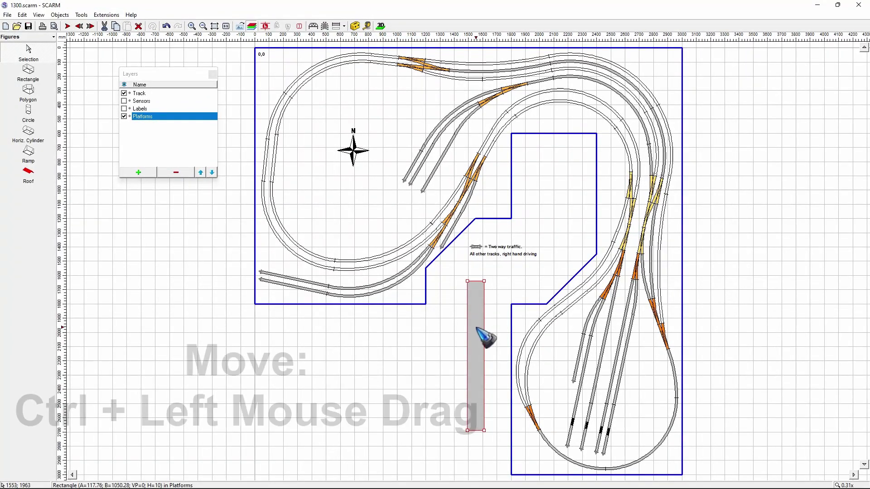
pyautogui.keyDown('ctrl'); pyautogui.moveTo(479, 329); pyautogui.dragTo(613, 315); pyautogui.keyUp('ctrl')
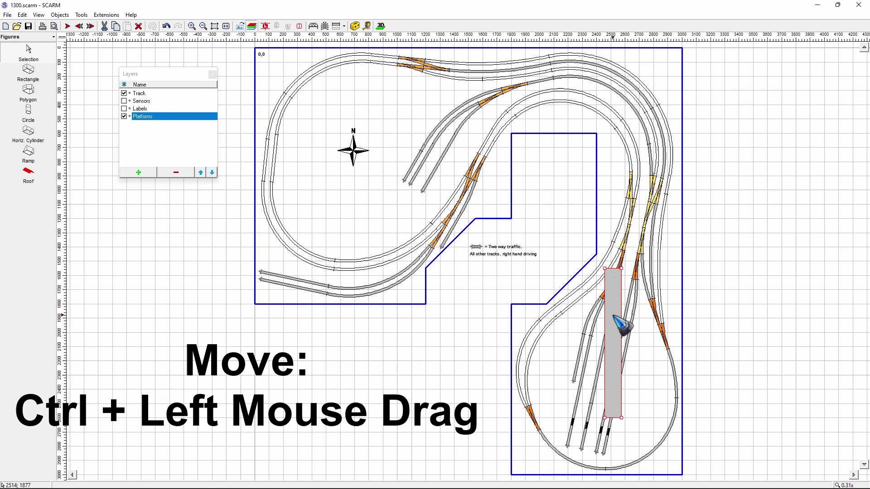
pyautogui.rightClick(614, 316)
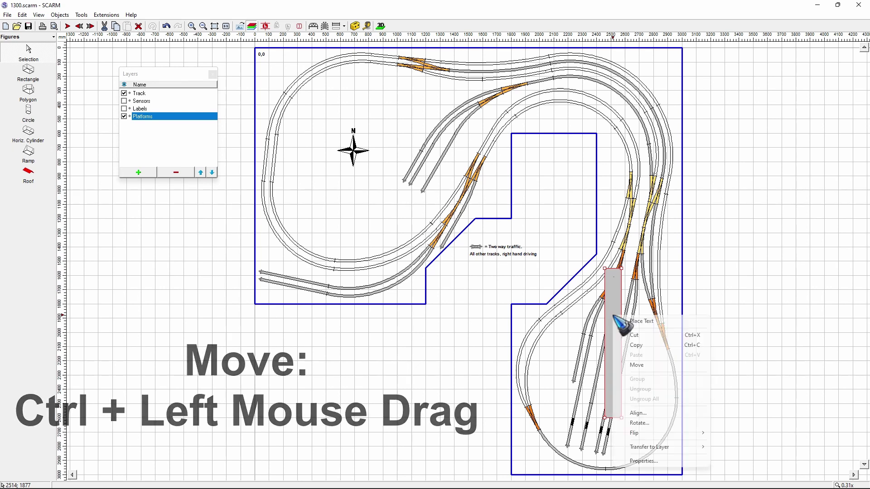
pyautogui.click(638, 423)
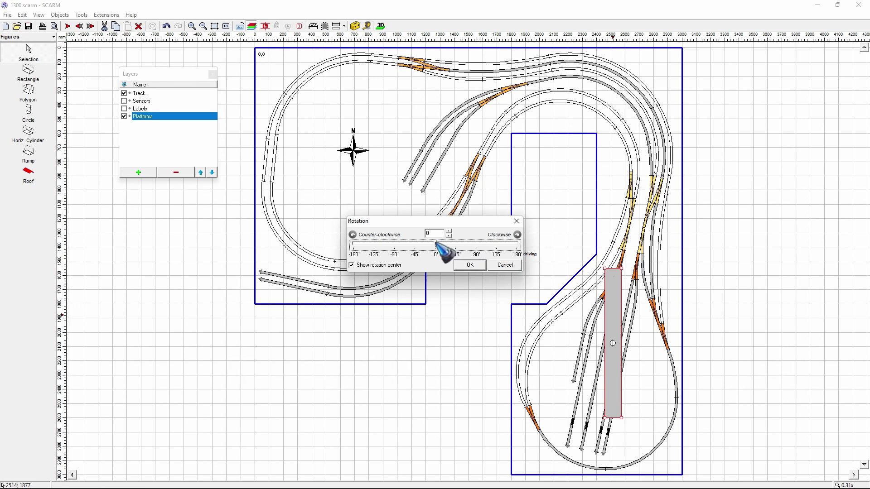
pyautogui.moveTo(437, 244); pyautogui.dragTo(442, 244)
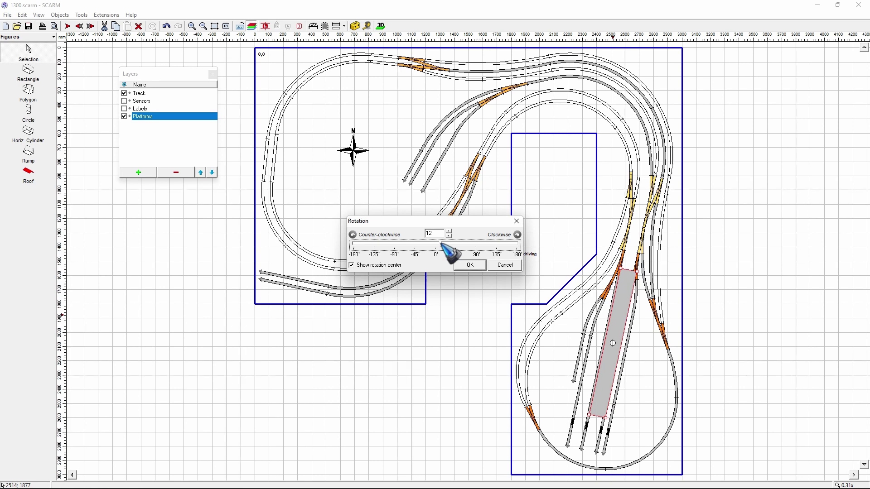
pyautogui.click(468, 267)
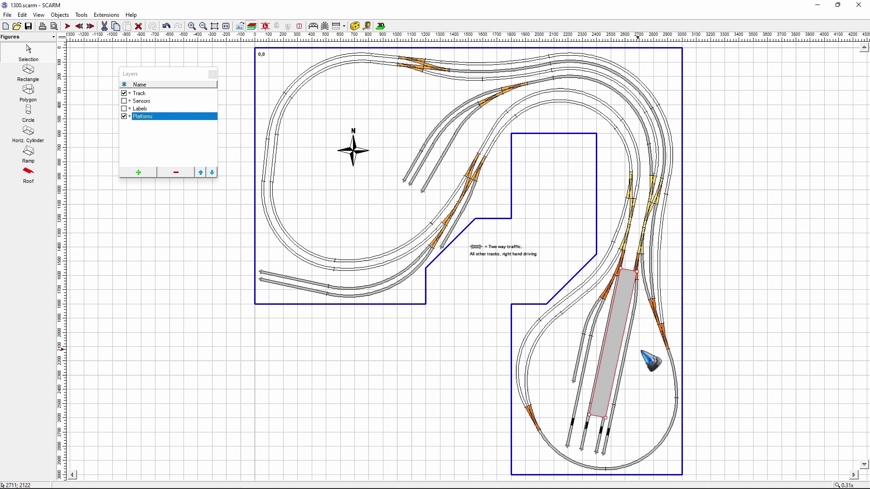
# Step: Narrow the platform by moving its top corners inward to fit between the tracks
pyautogui.scroll(6, 664, 301)
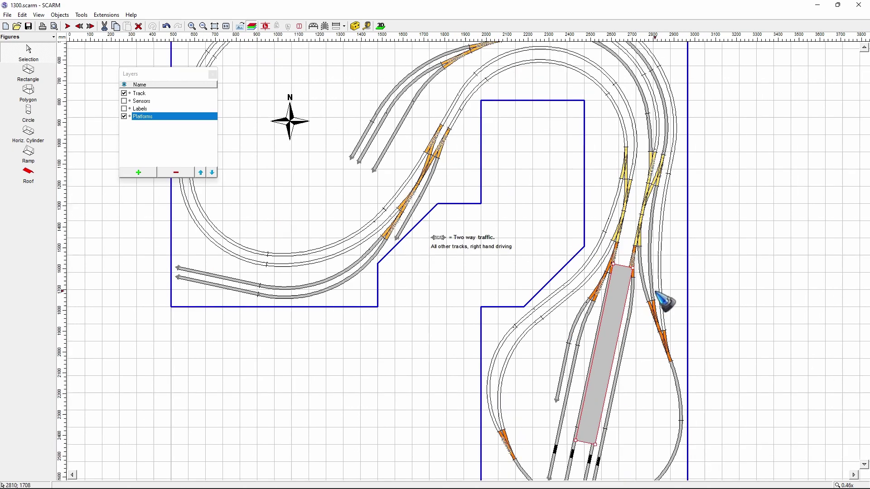
pyautogui.scroll(2, 663, 301)
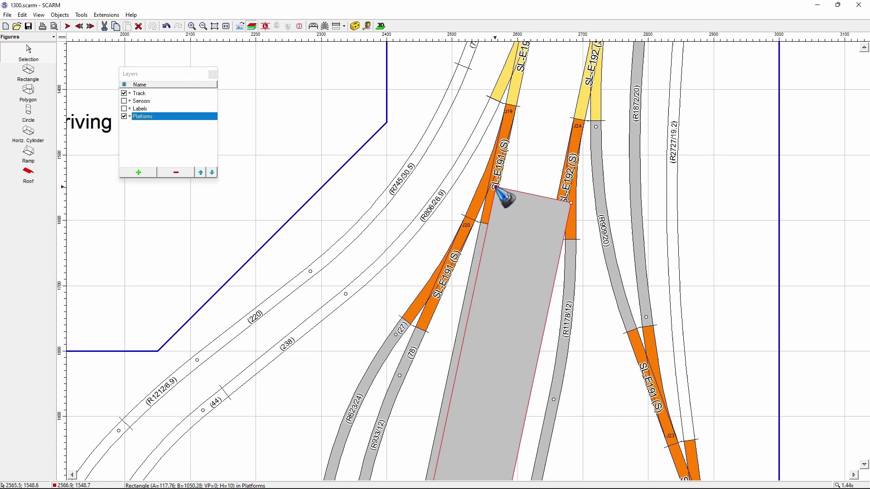
pyautogui.moveTo(496, 187); pyautogui.dragTo(501, 227)
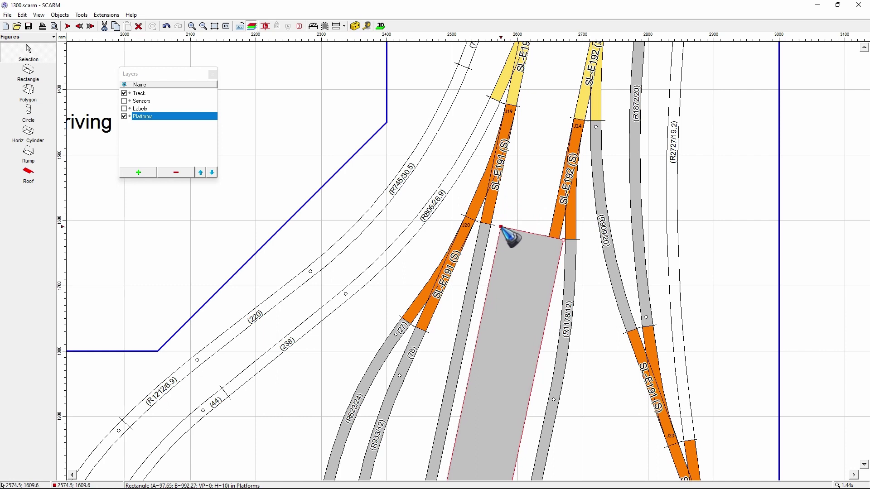
pyautogui.click(563, 240)
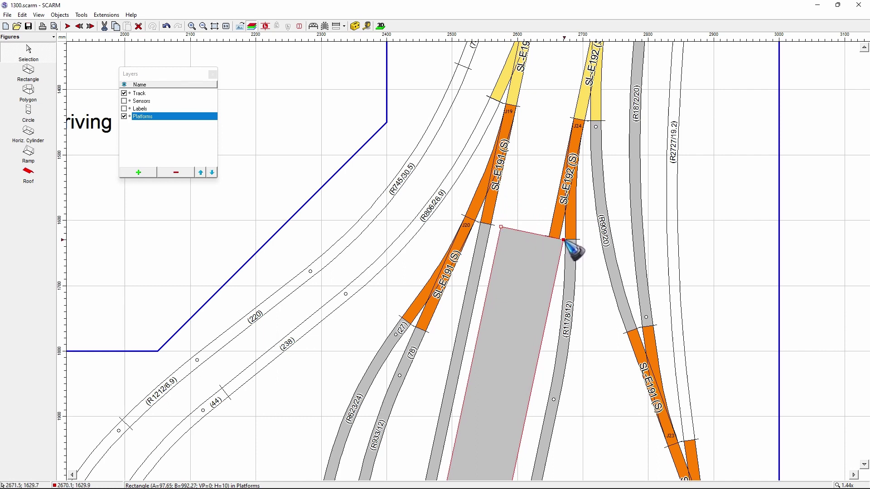
pyautogui.moveTo(563, 240); pyautogui.dragTo(540, 234)
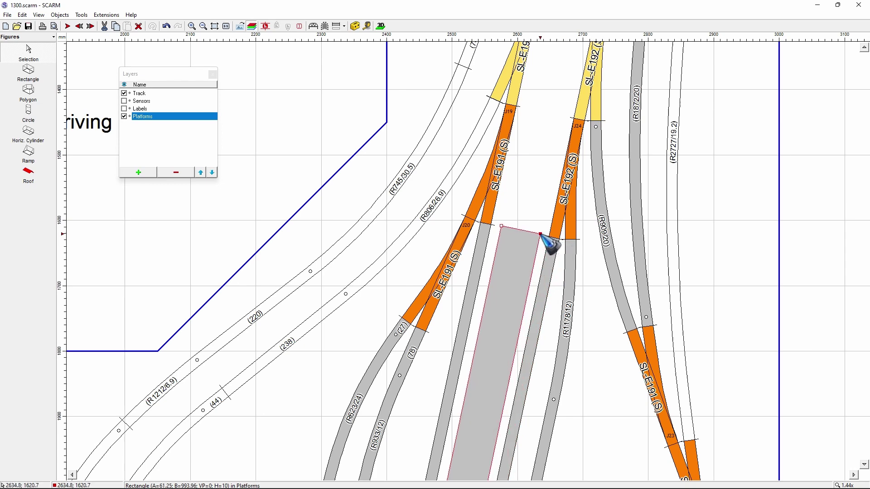
pyautogui.scroll(4, 517, 250)
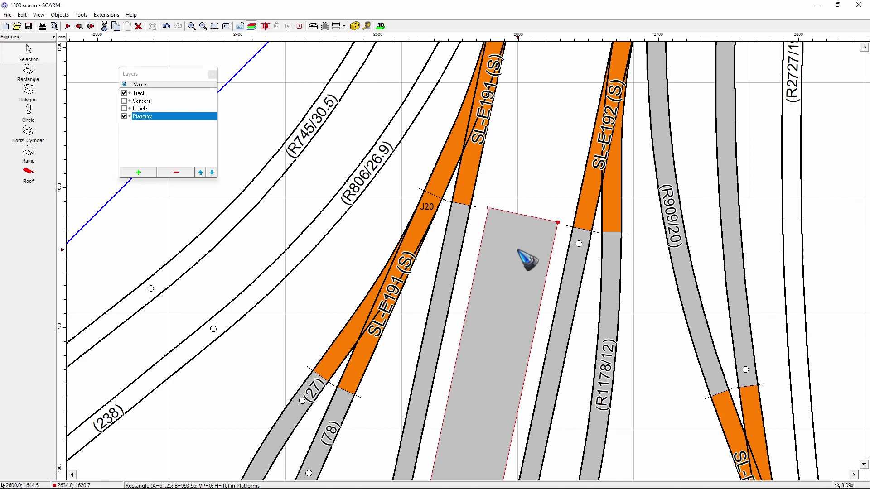
pyautogui.scroll(1, 520, 252)
pyautogui.scroll(1, 524, 223)
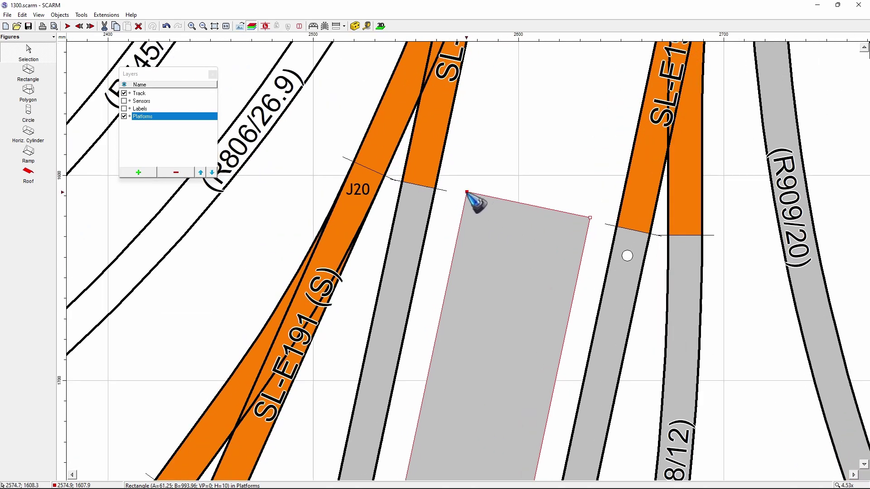
pyautogui.moveTo(466, 192); pyautogui.dragTo(463, 193)
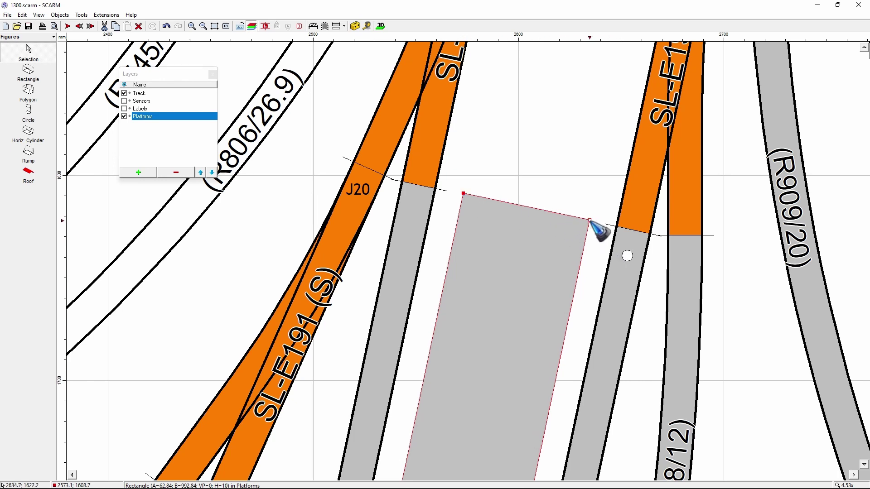
pyautogui.moveTo(589, 220); pyautogui.dragTo(591, 220)
pyautogui.scroll(-10, 575, 179)
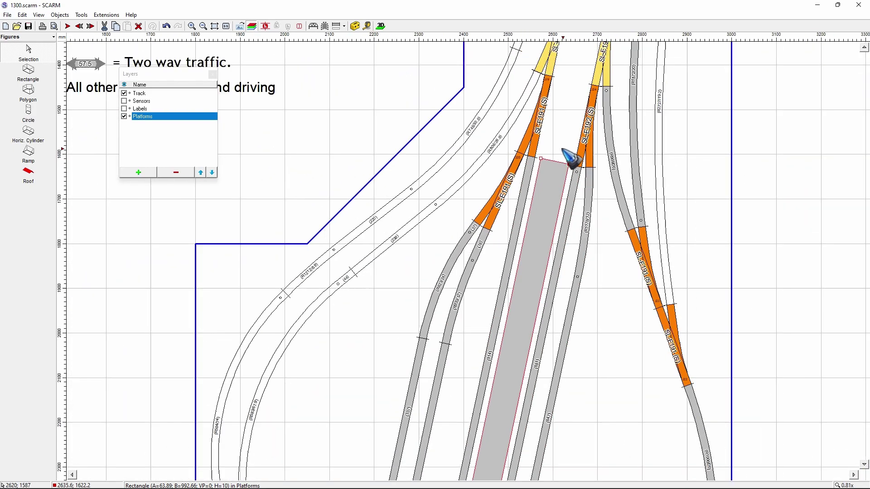
pyautogui.scroll(6, 528, 332)
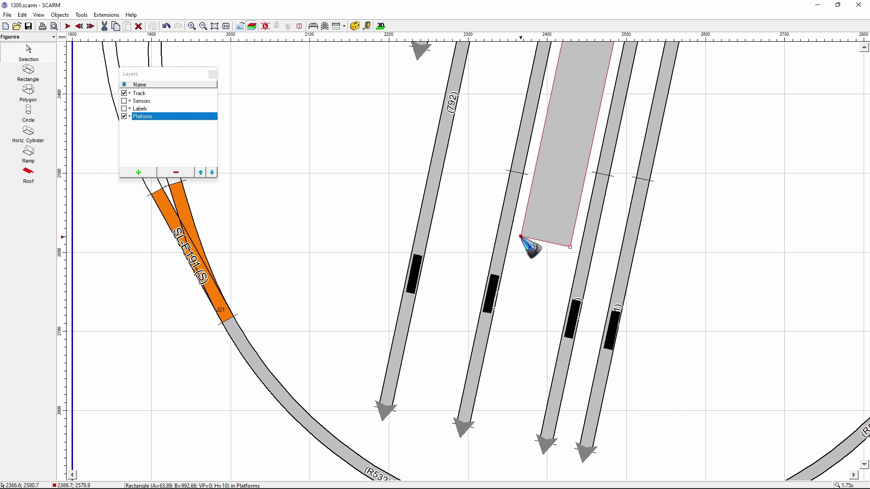
# Step: Lengthen the platform down toward the track ends by dragging its bottom-left vertex, then deselect it
pyautogui.moveTo(522, 238); pyautogui.dragTo(481, 429)
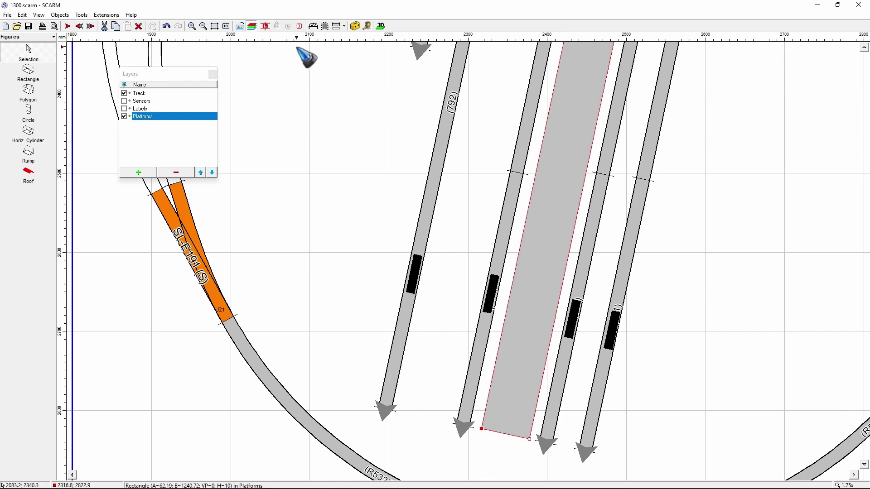
pyautogui.scroll(-8, 368, 160)
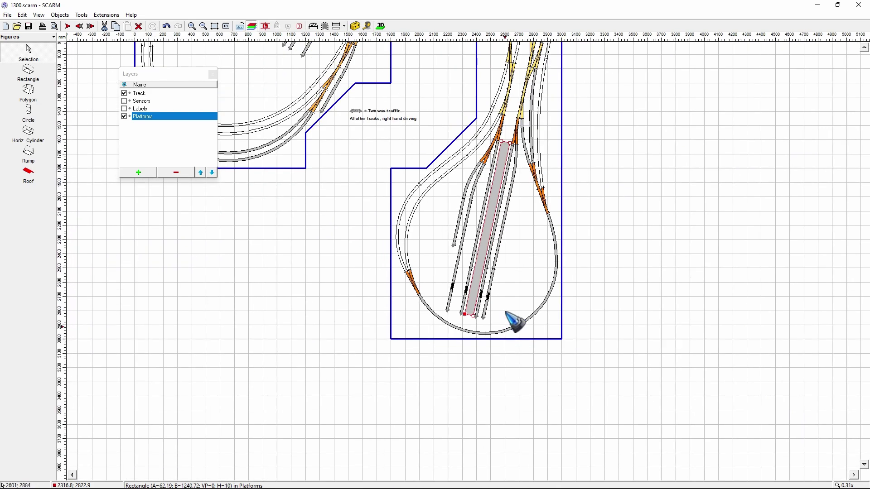
pyautogui.scroll(3, 518, 78)
pyautogui.click(413, 107)
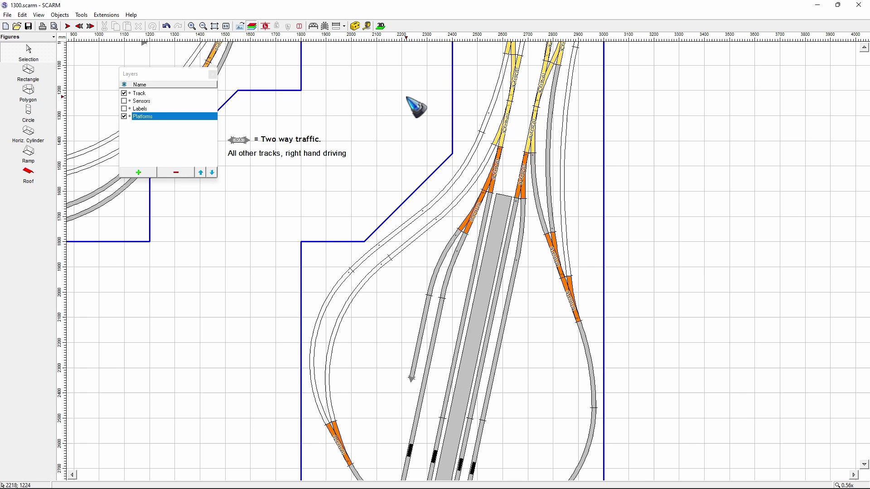
# Step: View the layout in 3D with the camera closer over the grey platform
pyautogui.click(381, 25)
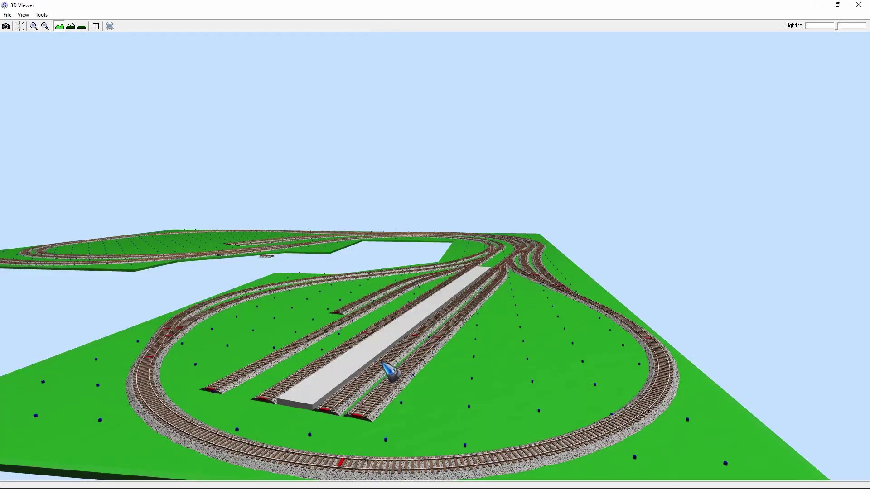
pyautogui.moveTo(388, 375)
pyautogui.mouseDown()
pyautogui.moveTo(381, 375)
pyautogui.moveTo(389, 383)
pyautogui.moveTo(382, 373)
pyautogui.mouseUp()
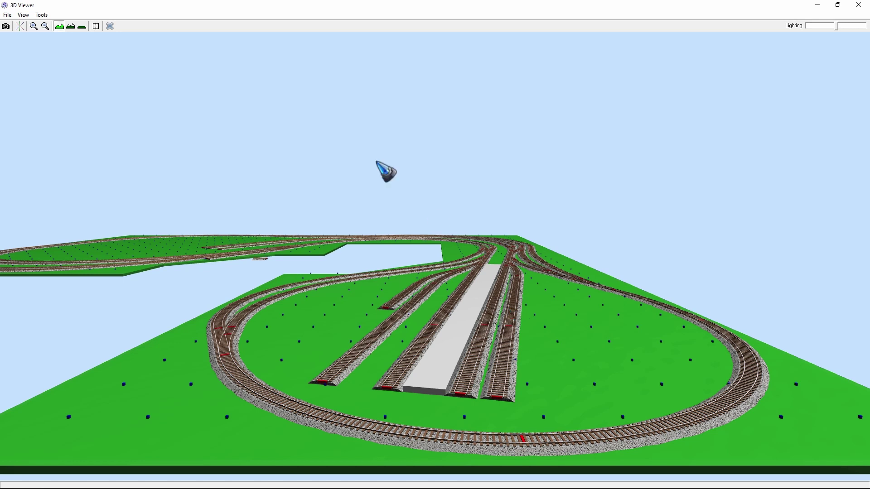
# Step: Close the 3D Viewer and zoom the 2D plan onto the upper-left track ends
pyautogui.click(110, 26)
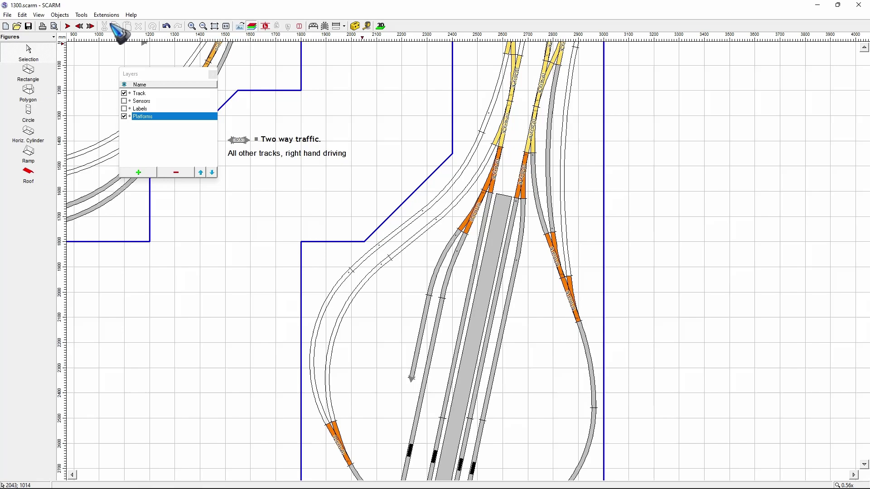
pyautogui.scroll(-3, 675, 349)
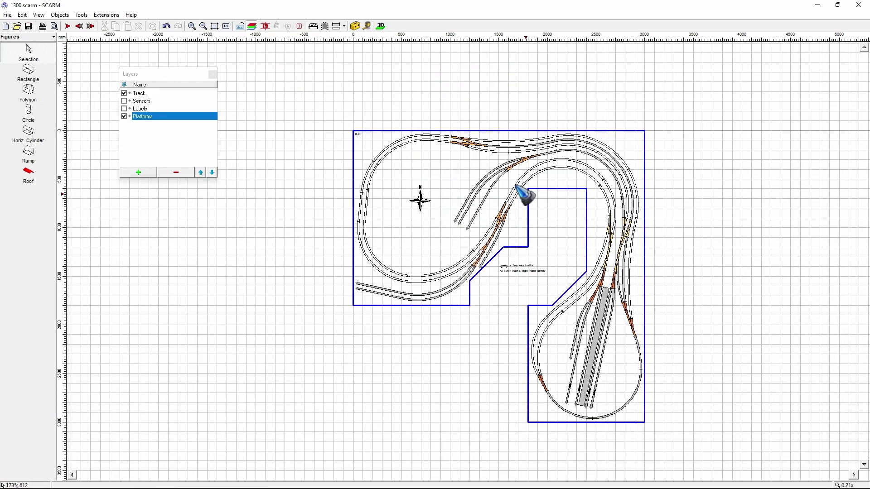
pyautogui.scroll(4, 490, 166)
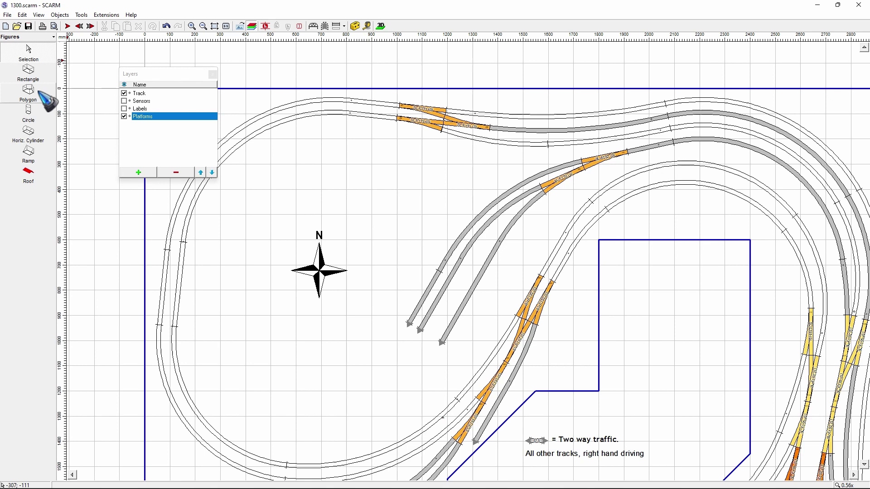
# Step: Begin a polygon platform outline at the upper-left track ends near the compass rose
pyautogui.click(40, 93)
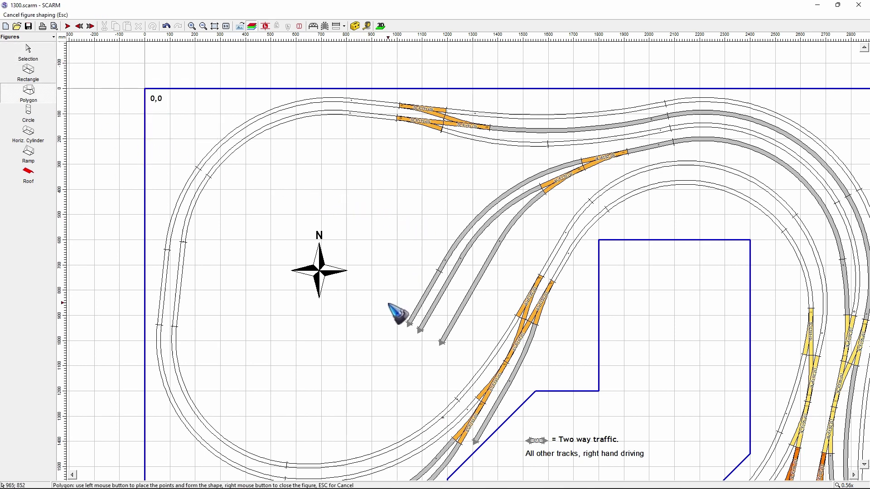
pyautogui.scroll(2, 413, 320)
pyautogui.scroll(1, 413, 320)
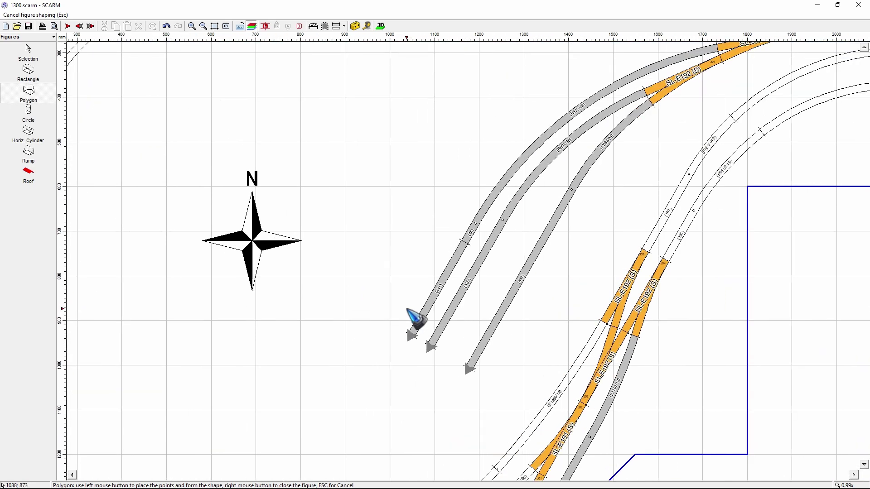
pyautogui.click(394, 324)
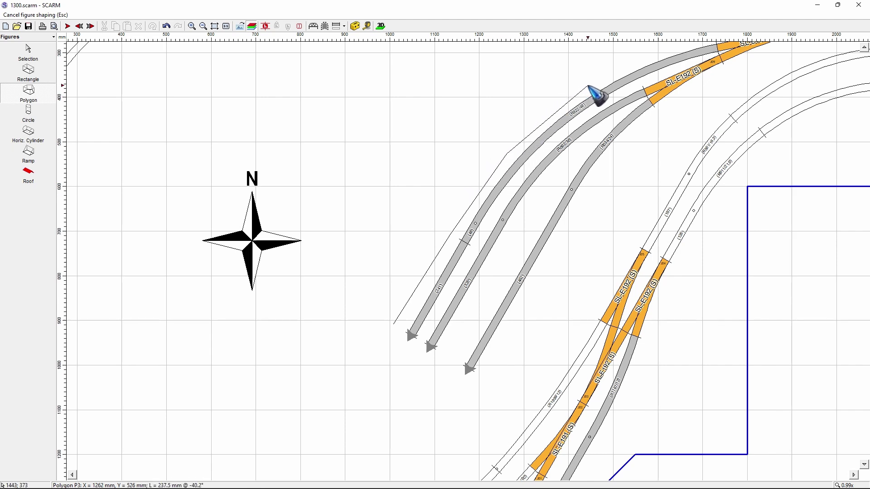
pyautogui.scroll(-5, 475, 159)
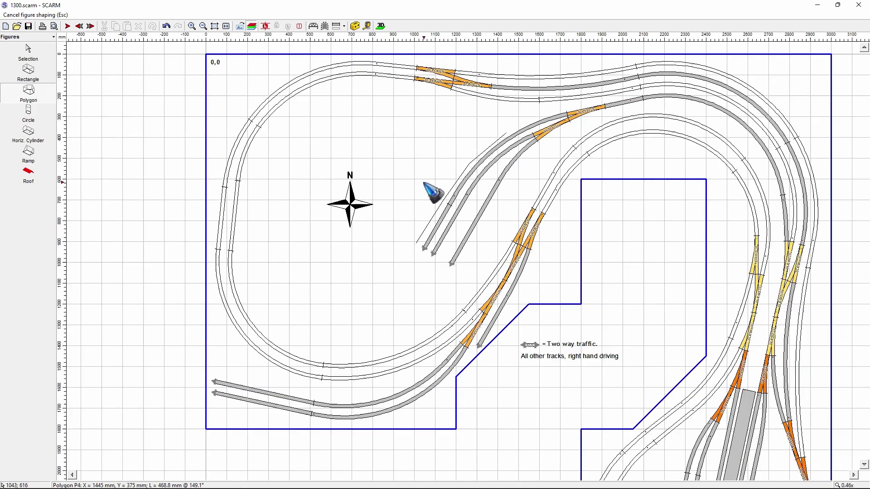
pyautogui.scroll(4, 508, 131)
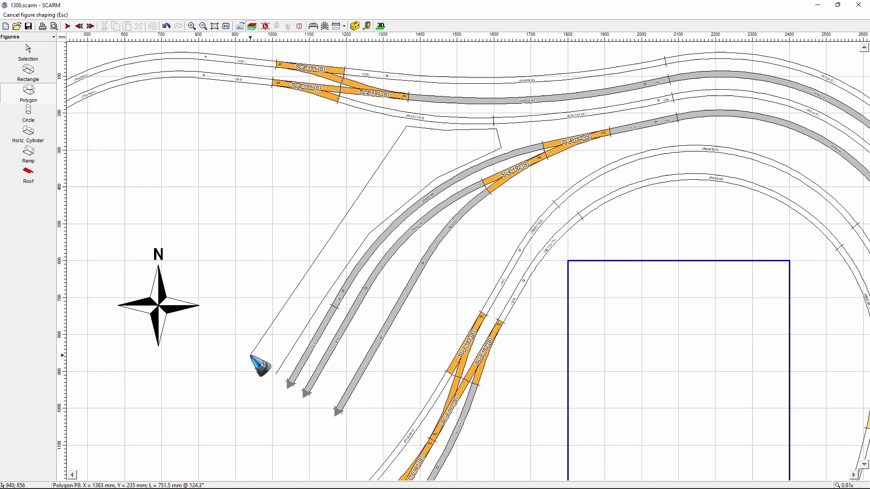
# Step: Close the polygon and make it a light grey platform 10 mm high
pyautogui.doubleClick(251, 355)
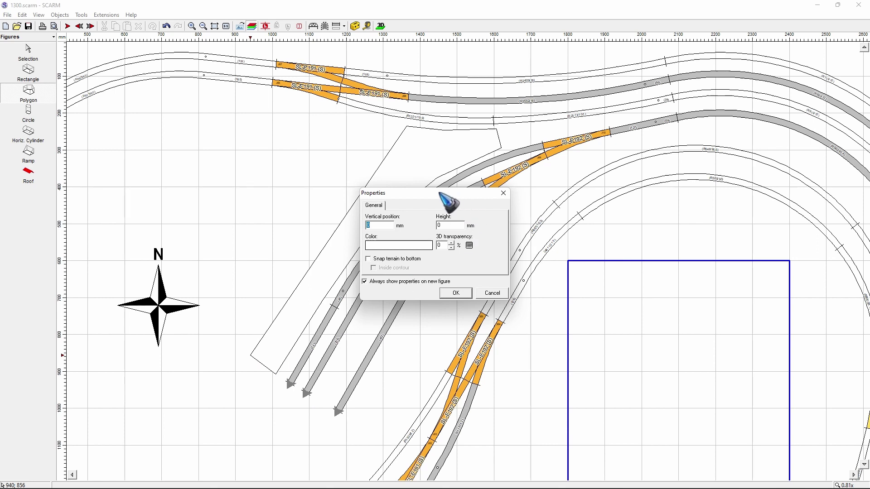
pyautogui.moveTo(439, 193); pyautogui.dragTo(547, 206)
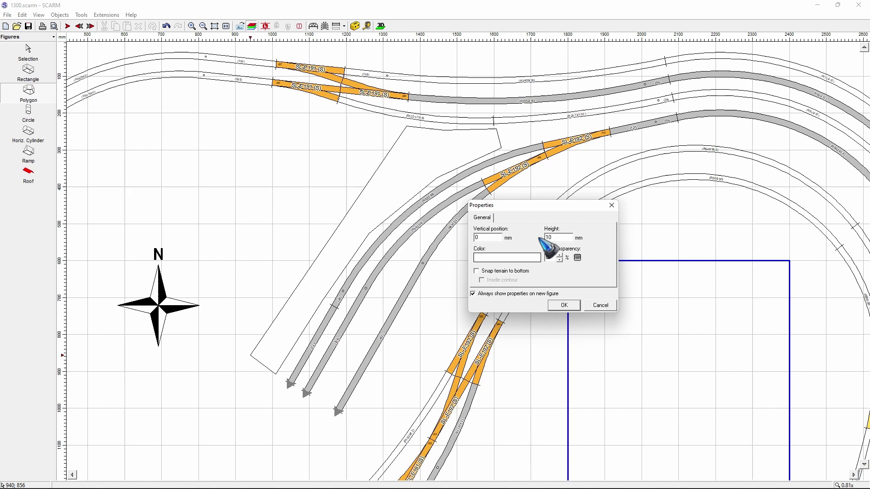
pyautogui.click(507, 258)
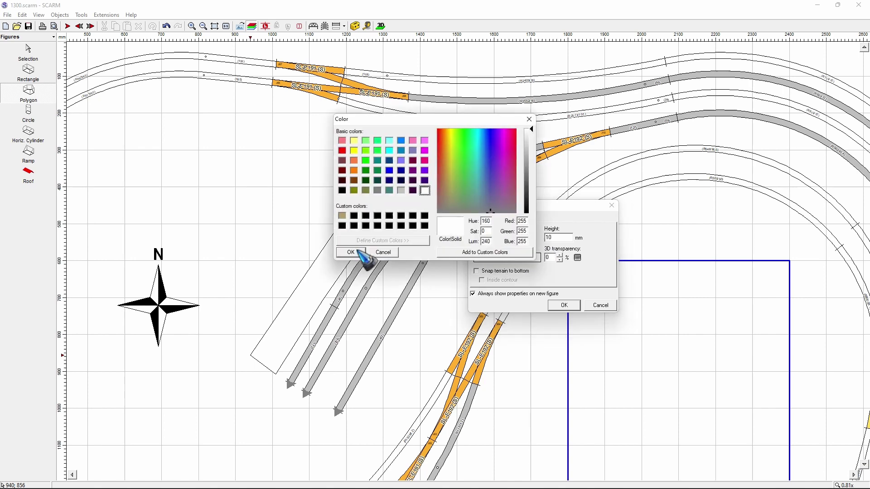
pyautogui.click(401, 191)
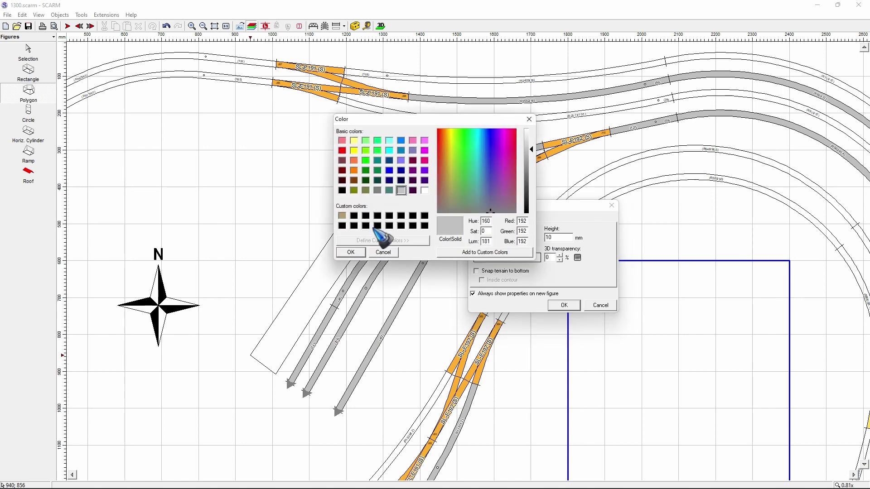
pyautogui.click(352, 252)
pyautogui.click(564, 306)
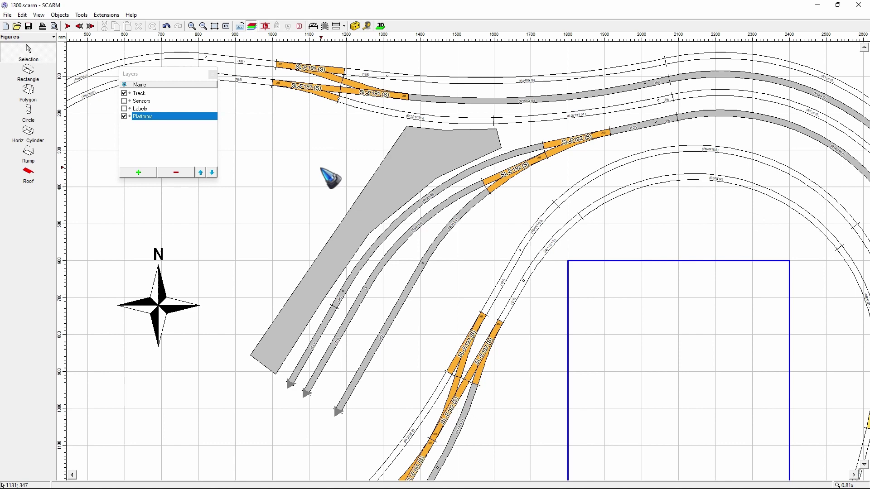
# Step: Move the grey platform's left, bottom and side corners to sit beside the track ends
pyautogui.scroll(3, 236, 368)
pyautogui.scroll(2, 237, 367)
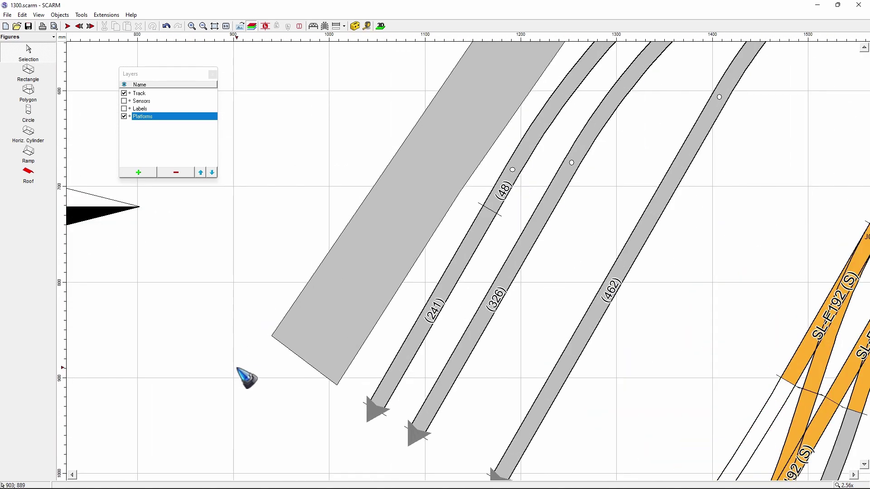
pyautogui.click(334, 308)
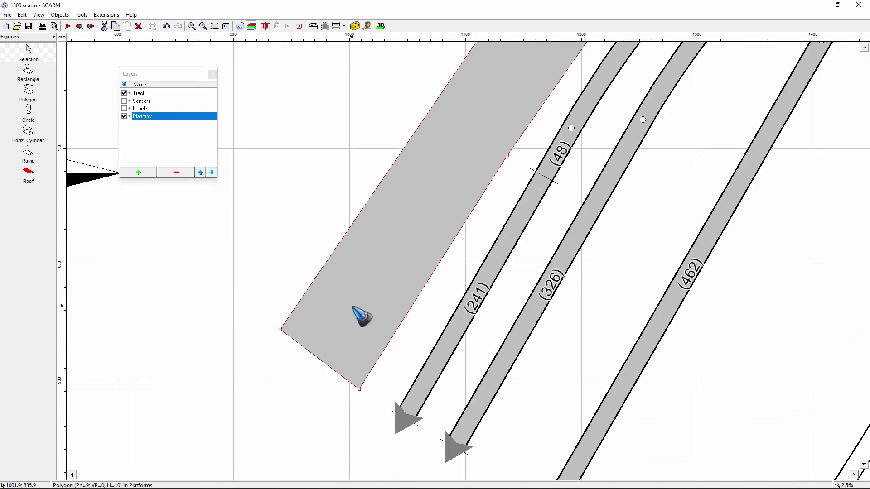
pyautogui.click(280, 330)
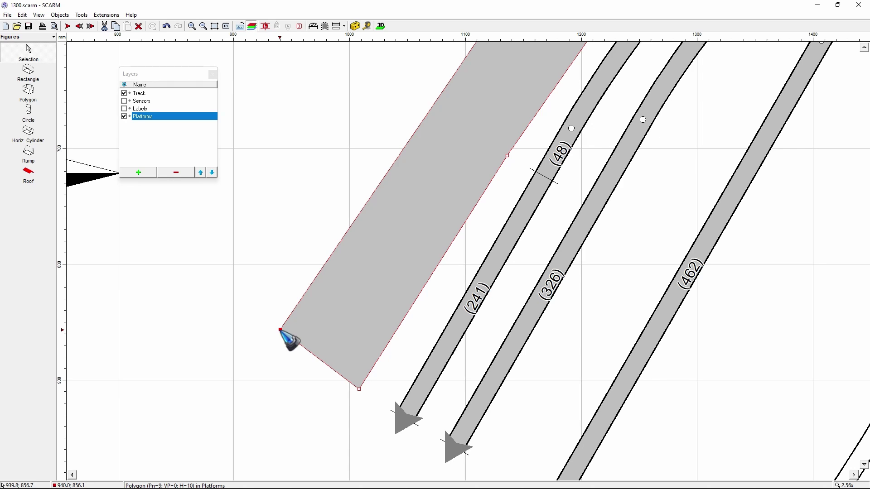
pyautogui.moveTo(280, 329); pyautogui.dragTo(275, 334)
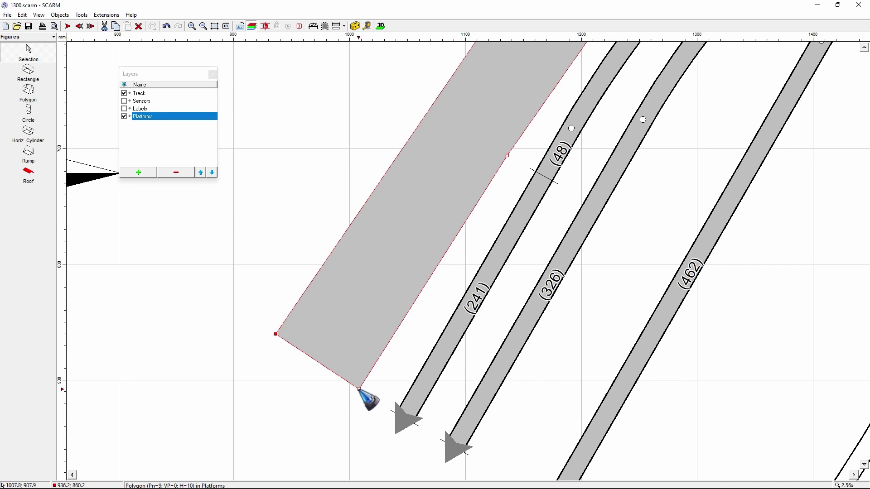
pyautogui.moveTo(359, 389); pyautogui.dragTo(374, 397)
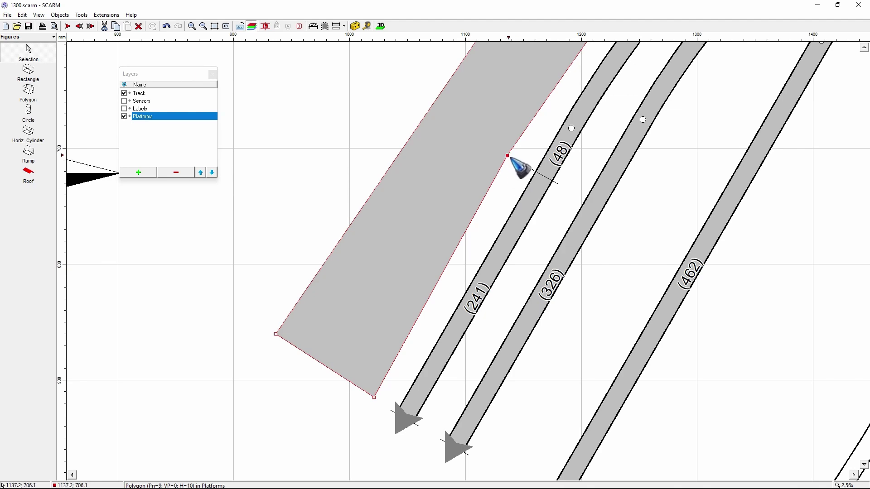
pyautogui.moveTo(509, 157); pyautogui.dragTo(511, 160)
pyautogui.scroll(-5, 297, 315)
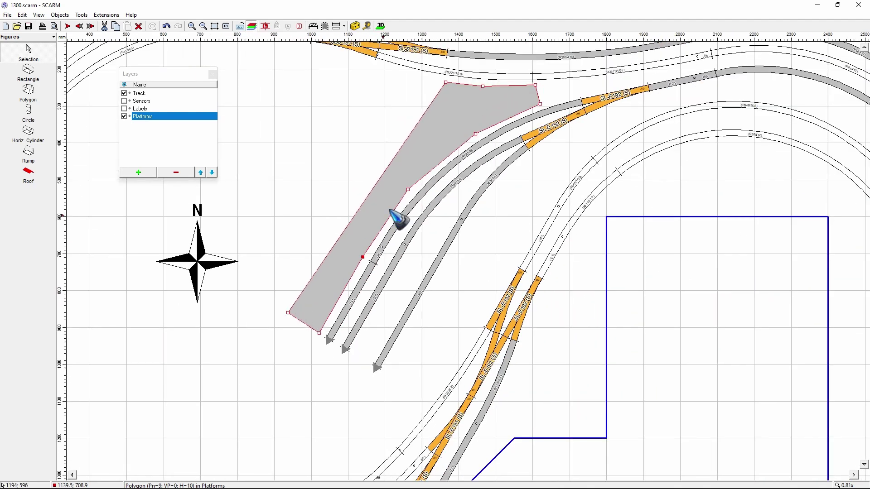
pyautogui.scroll(3, 390, 210)
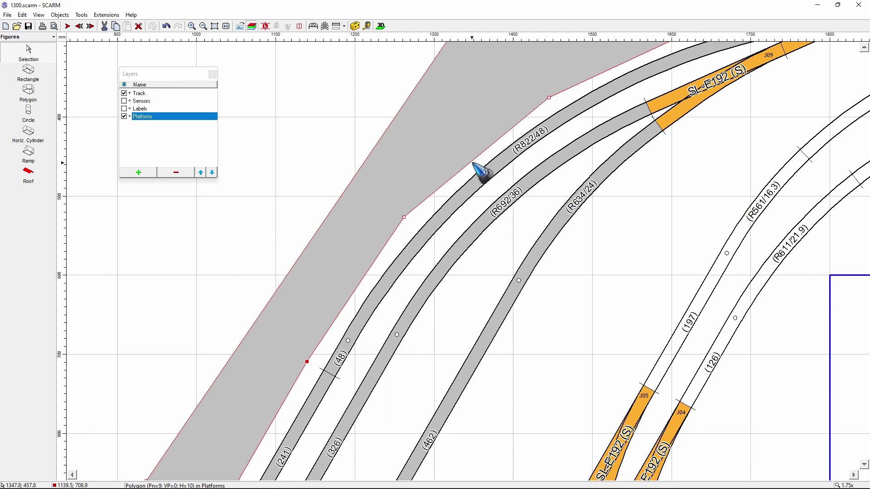
# Step: Insert a new corner on the platform's track-facing edge and move it onto the curve
pyautogui.rightClick(473, 161)
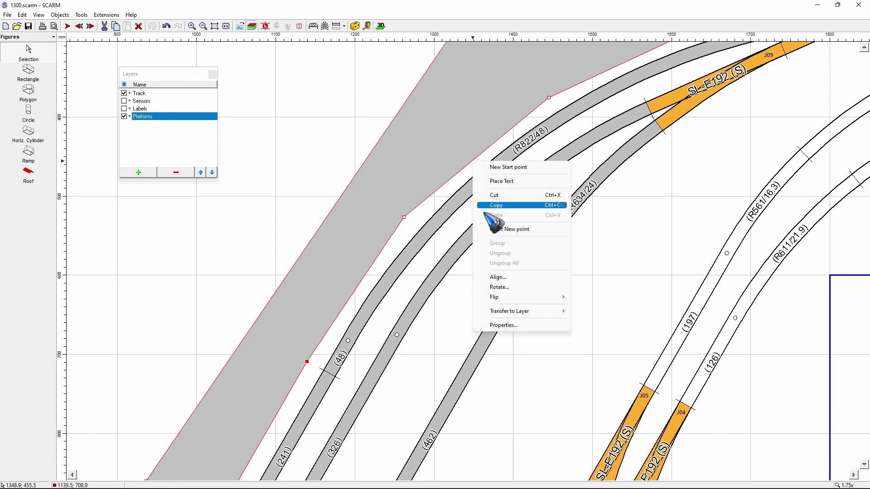
pyautogui.click(523, 229)
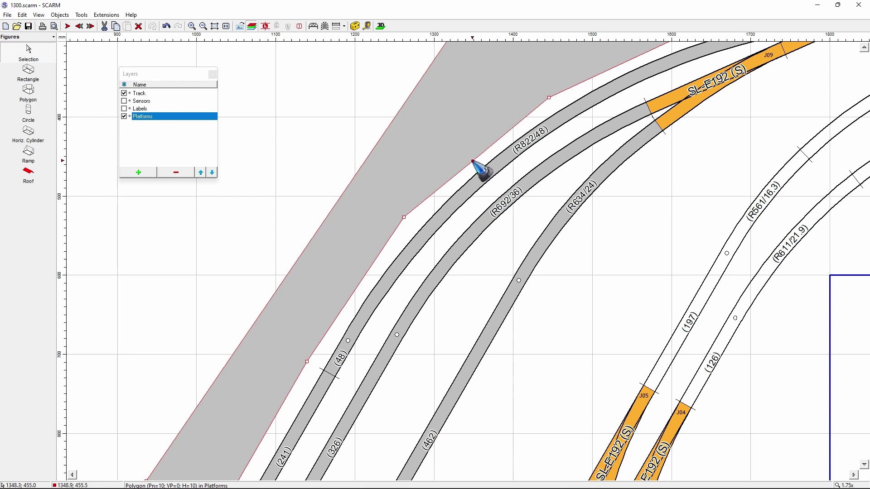
pyautogui.moveTo(473, 162); pyautogui.dragTo(471, 155)
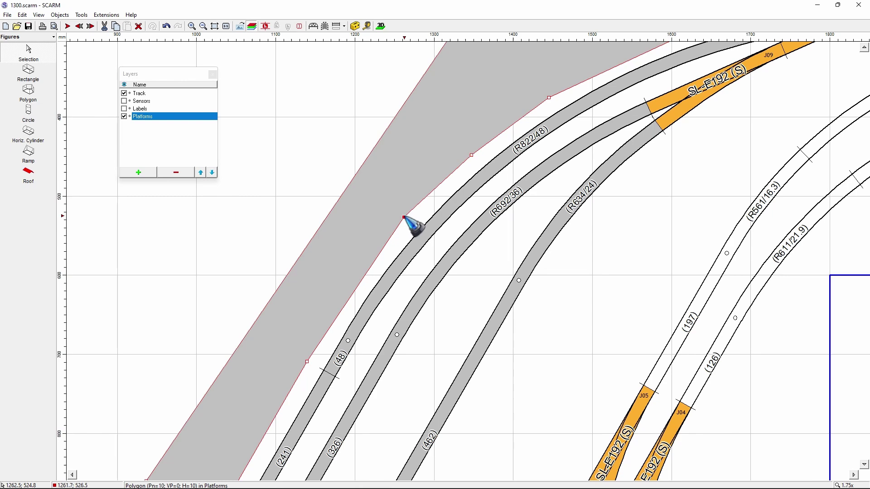
pyautogui.scroll(-3, 410, 258)
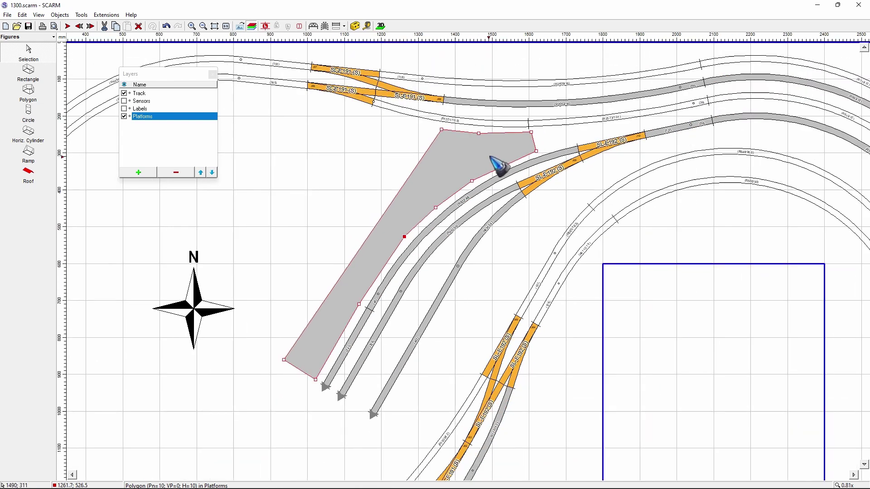
pyautogui.scroll(2, 496, 163)
pyautogui.scroll(2, 496, 154)
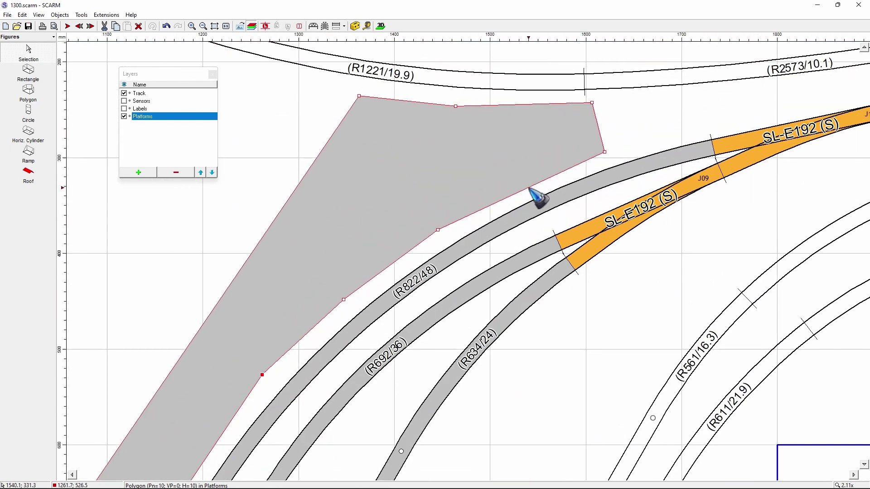
pyautogui.press('Escape')
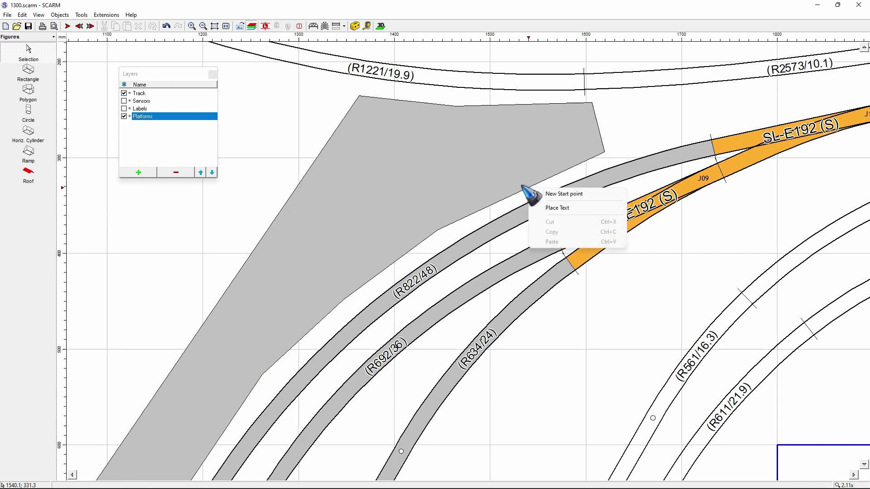
# Step: Add a second corner against the curving track and shift the platform's top corner right
pyautogui.click(535, 198)
pyautogui.rightClick(525, 190)
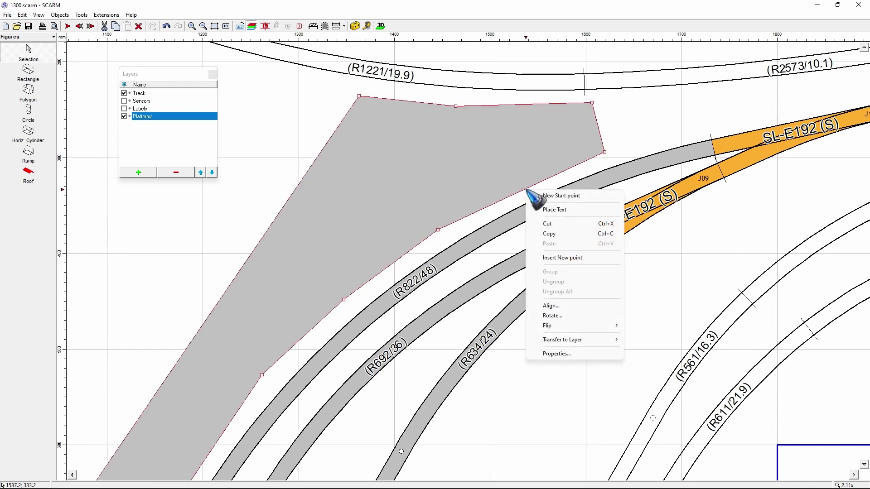
pyautogui.click(563, 253)
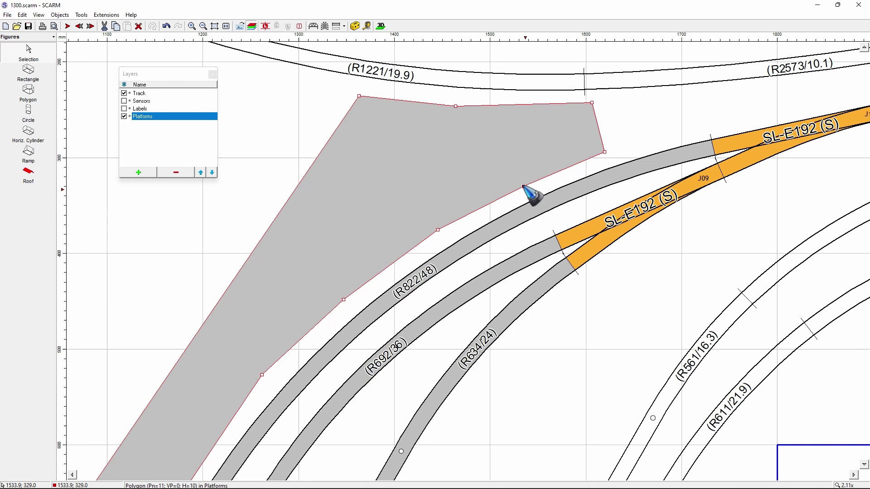
pyautogui.moveTo(523, 185); pyautogui.dragTo(522, 185)
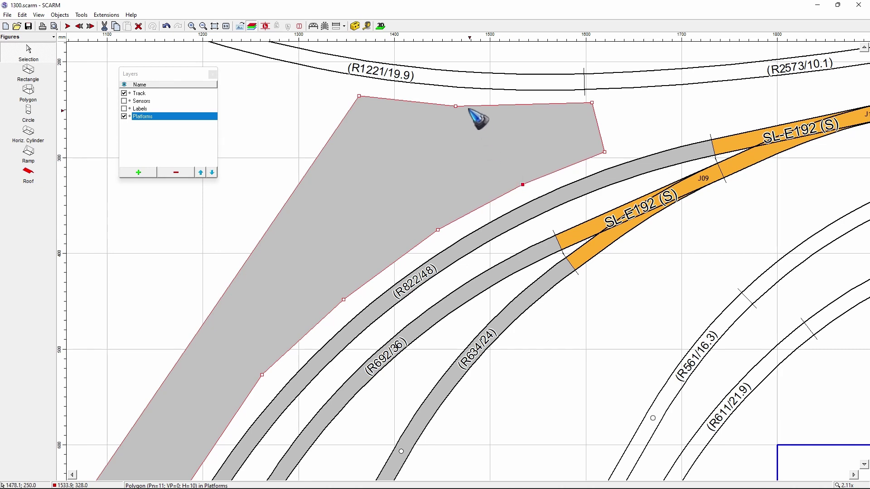
pyautogui.moveTo(455, 106); pyautogui.dragTo(482, 107)
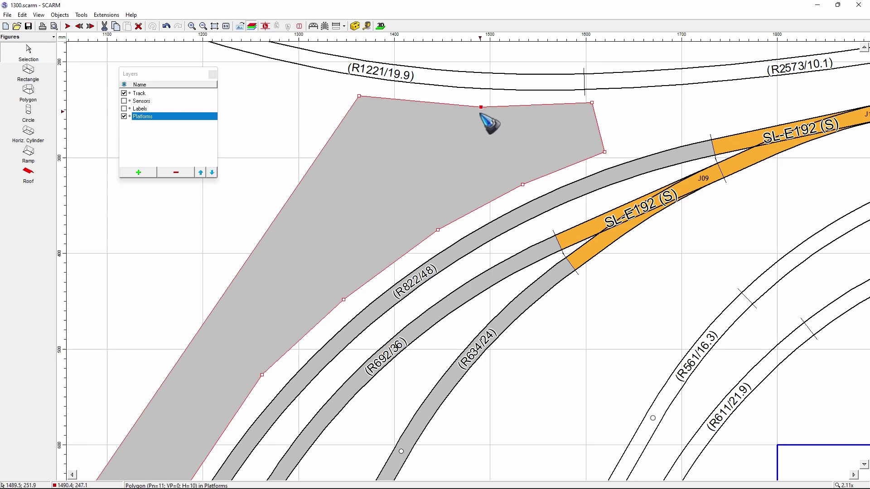
pyautogui.scroll(-5, 503, 136)
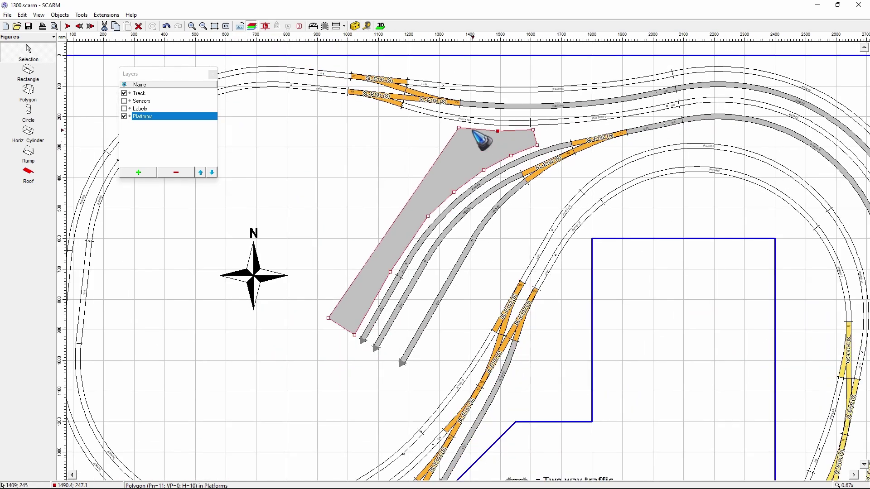
pyautogui.click(393, 141)
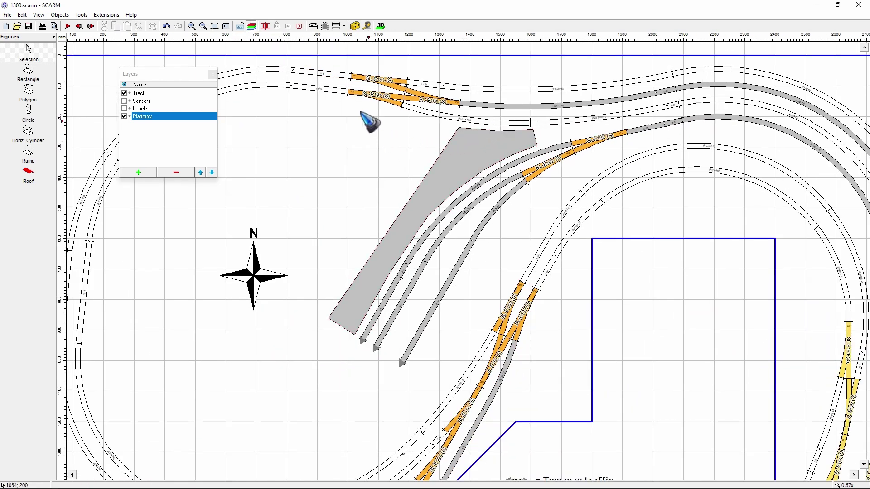
pyautogui.click(380, 27)
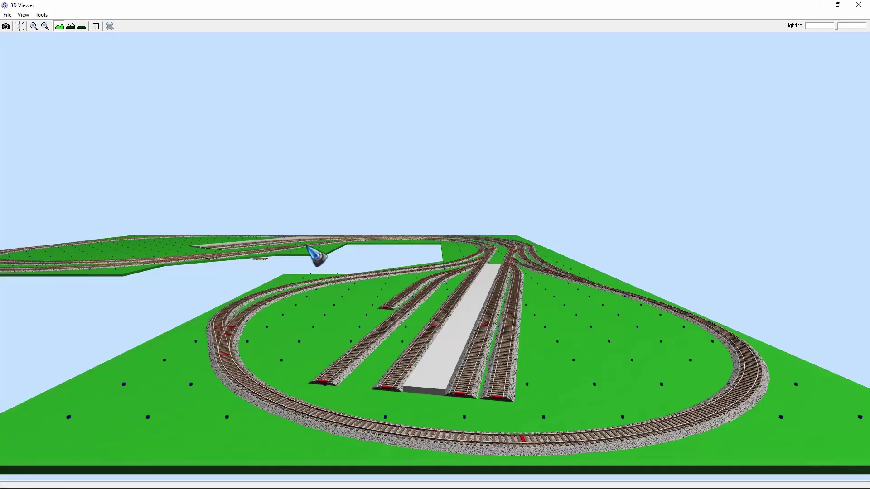
pyautogui.moveTo(611, 373)
pyautogui.mouseDown()
pyautogui.moveTo(566, 317)
pyautogui.moveTo(512, 285)
pyautogui.mouseUp()
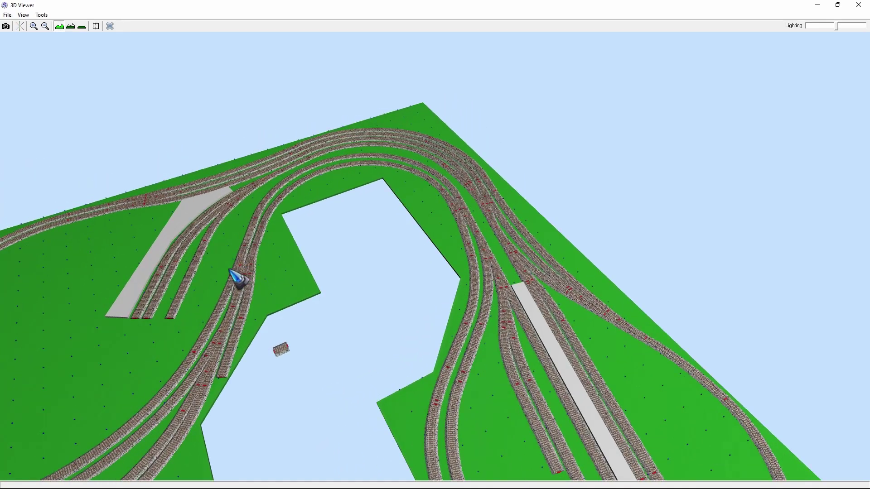
pyautogui.moveTo(239, 278); pyautogui.dragTo(190, 278)
pyautogui.scroll(2, 265, 282)
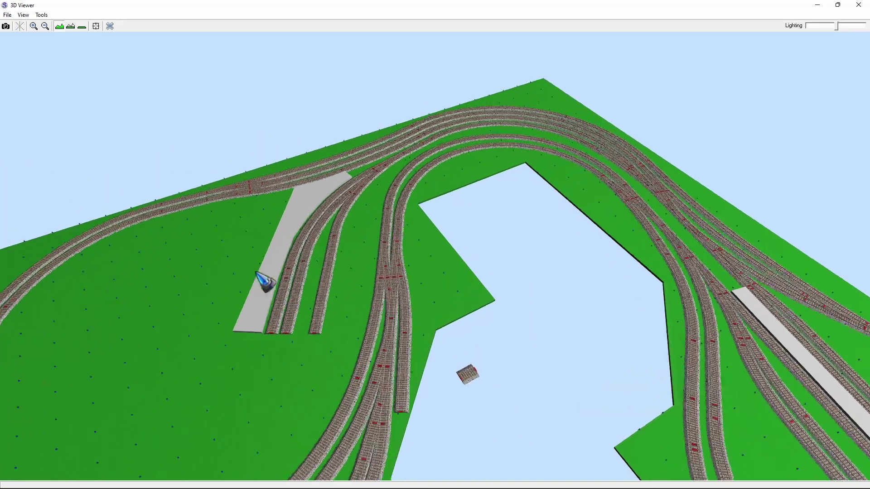
pyautogui.scroll(1, 265, 281)
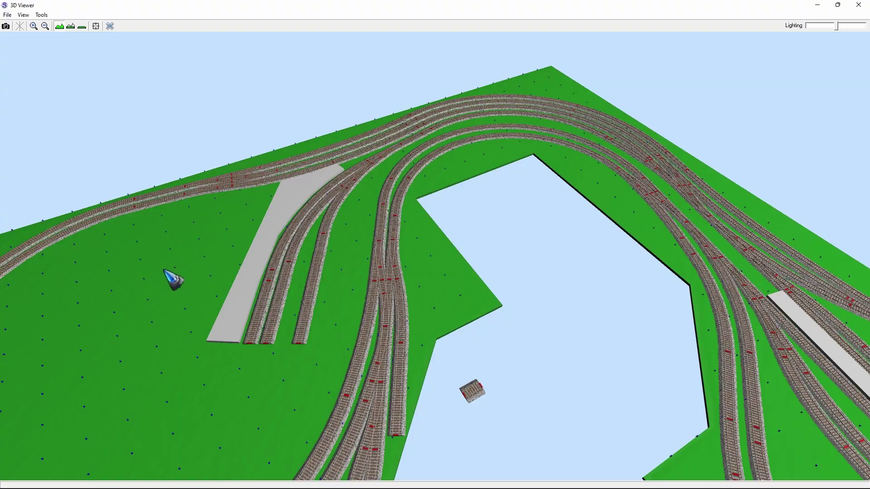
pyautogui.moveTo(174, 280); pyautogui.dragTo(221, 268)
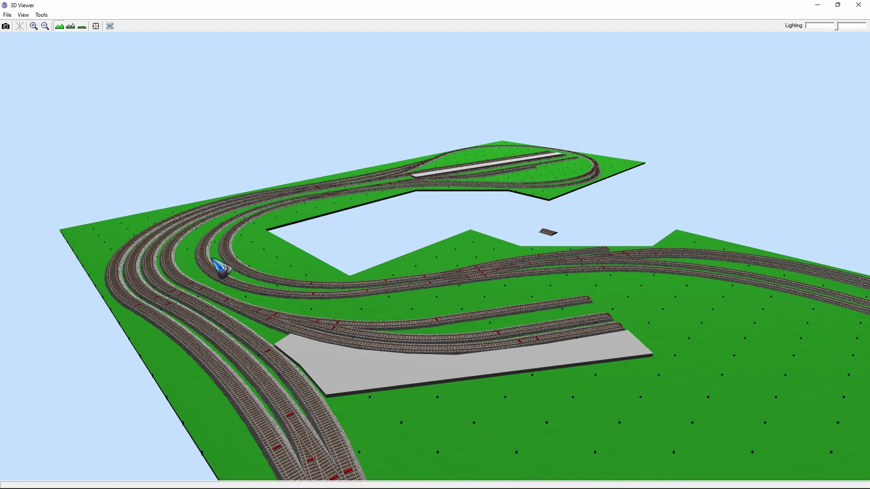
# Step: Back in the 2D plan, draw a rectangle left of the grey platform for the building
pyautogui.click(110, 26)
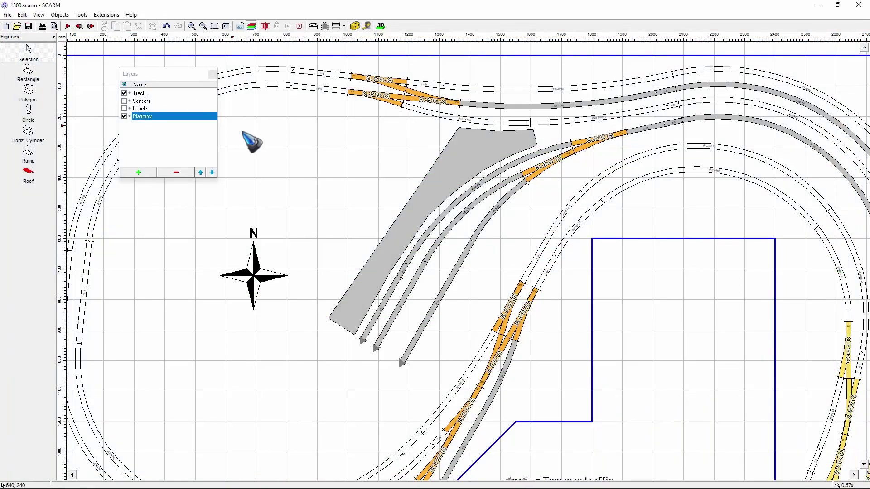
pyautogui.scroll(-3, 324, 185)
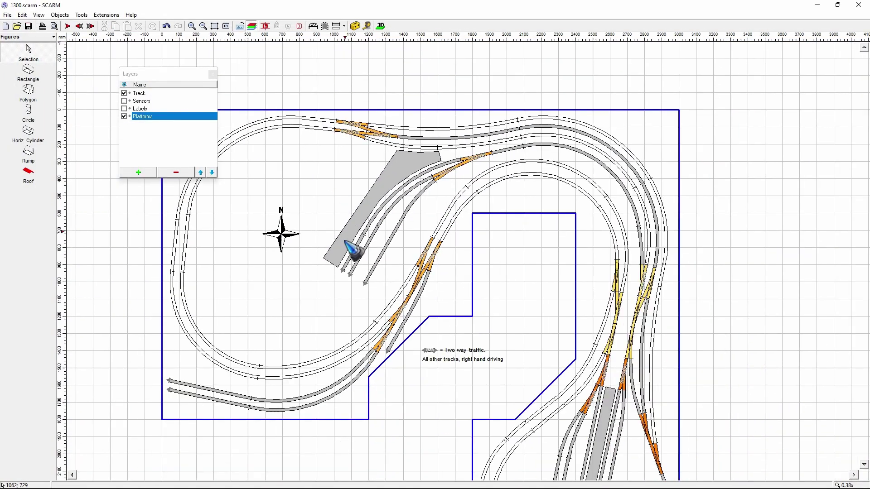
pyautogui.scroll(2, 351, 190)
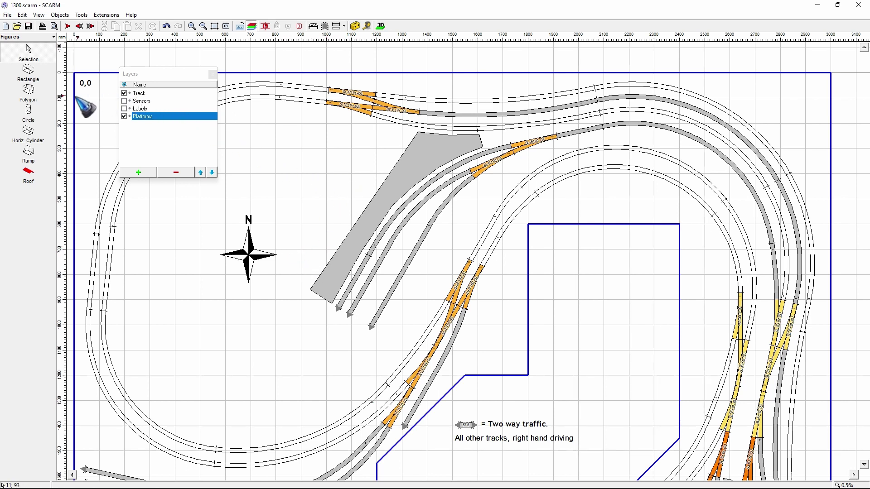
pyautogui.click(28, 71)
pyautogui.click(293, 166)
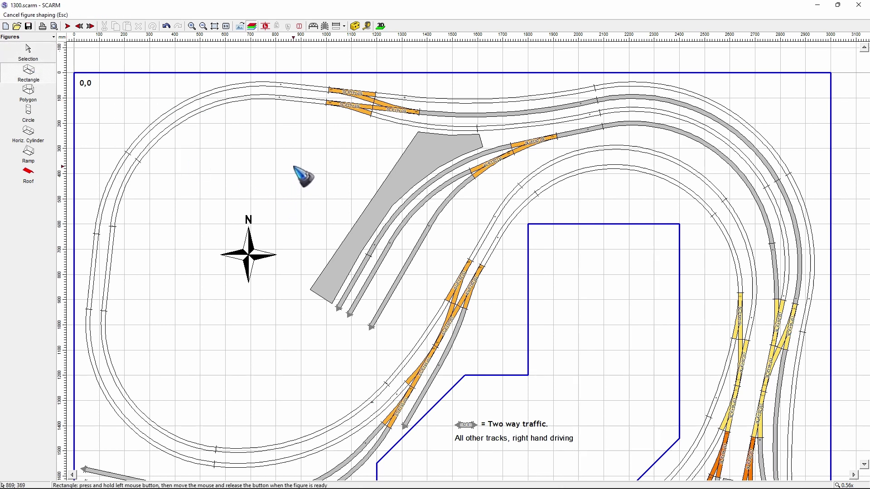
pyautogui.click(358, 202)
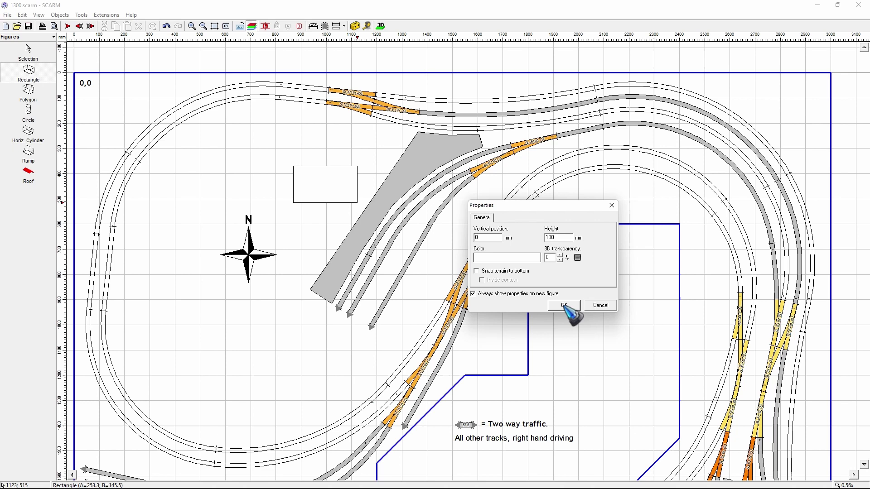
# Step: Give the building rectangle a tan colour and 100 mm height
pyautogui.click(513, 259)
pyautogui.click(342, 216)
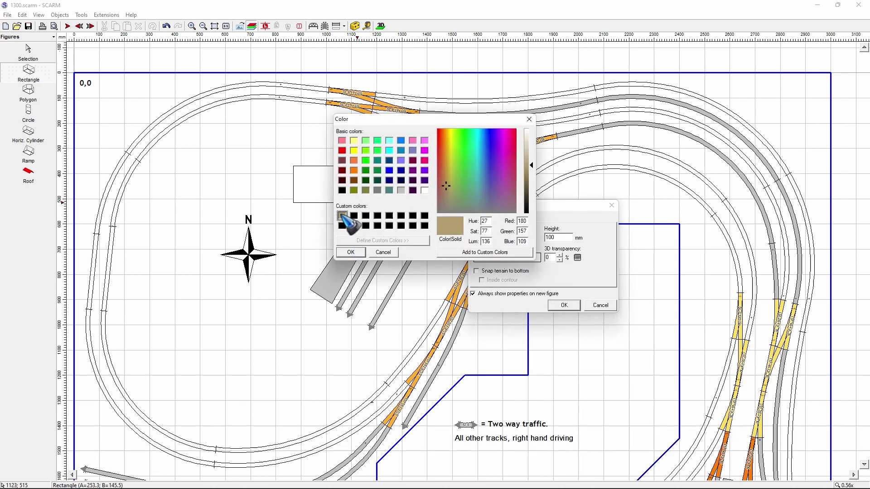
pyautogui.click(352, 252)
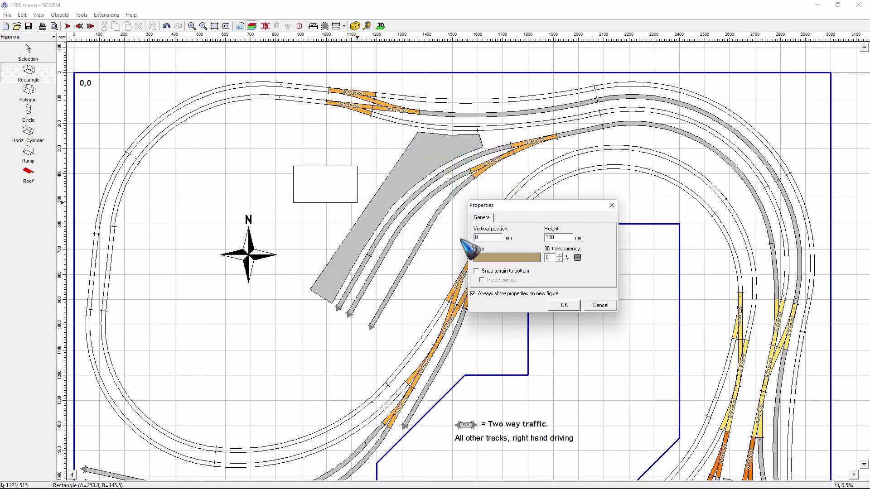
pyautogui.click(563, 305)
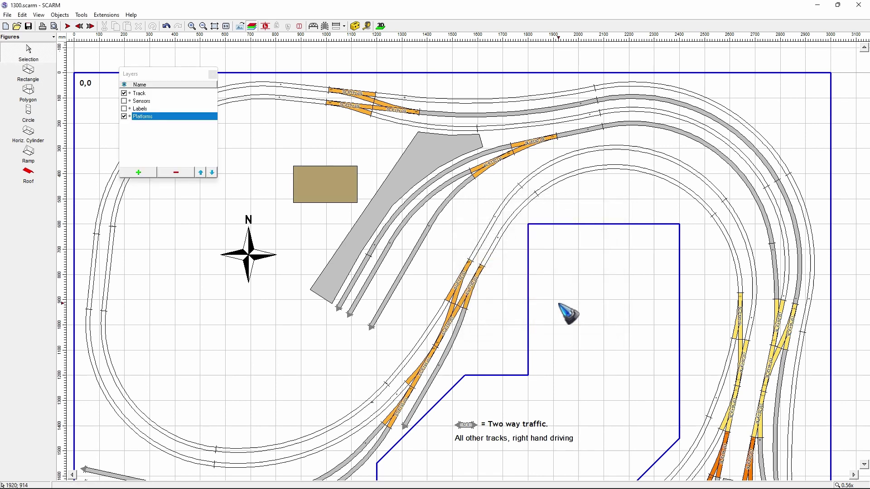
# Step: Check the tan building in the 3D Viewer, then return to the plan
pyautogui.click(381, 26)
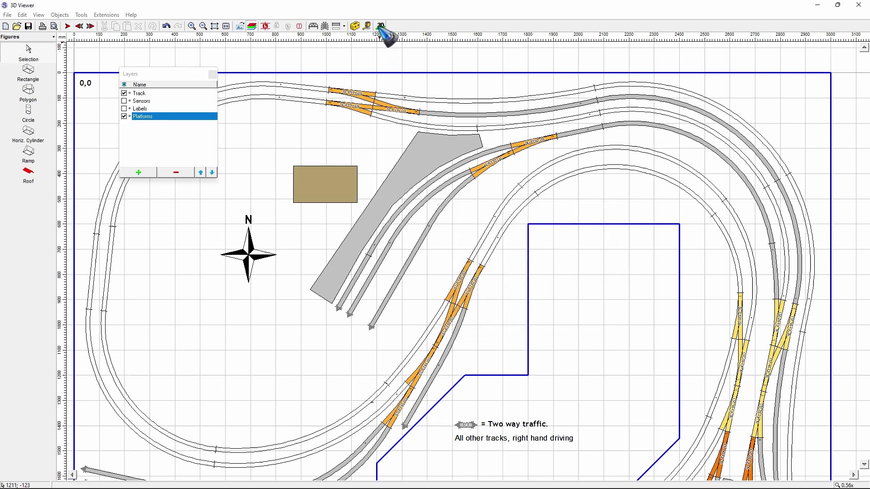
pyautogui.scroll(-3, 469, 199)
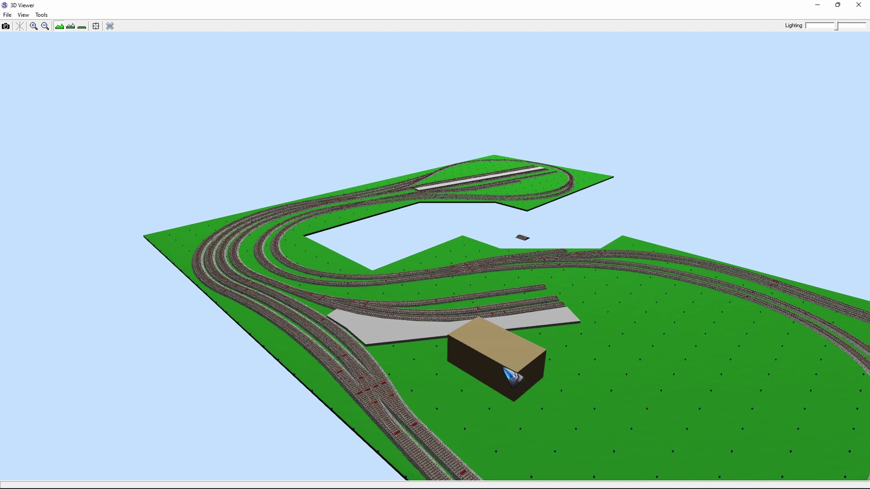
pyautogui.click(110, 25)
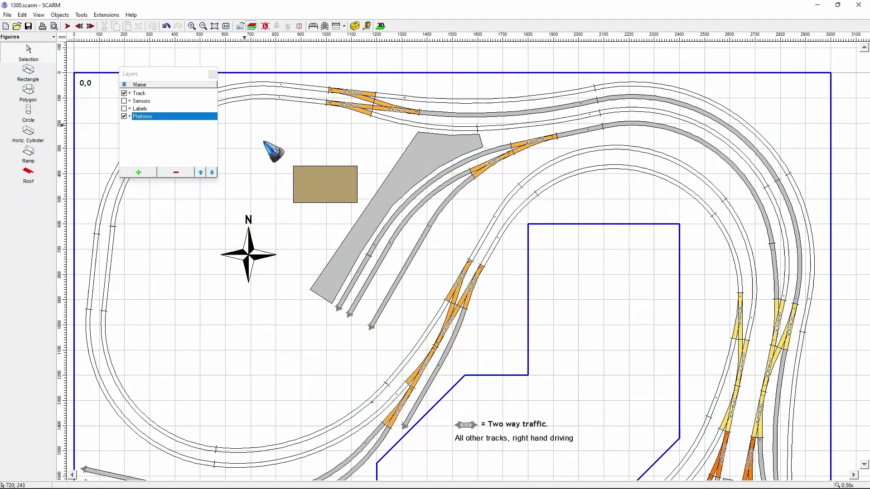
# Step: Rotate the tan building -55° and drag it down beside the grey platform
pyautogui.click(327, 191)
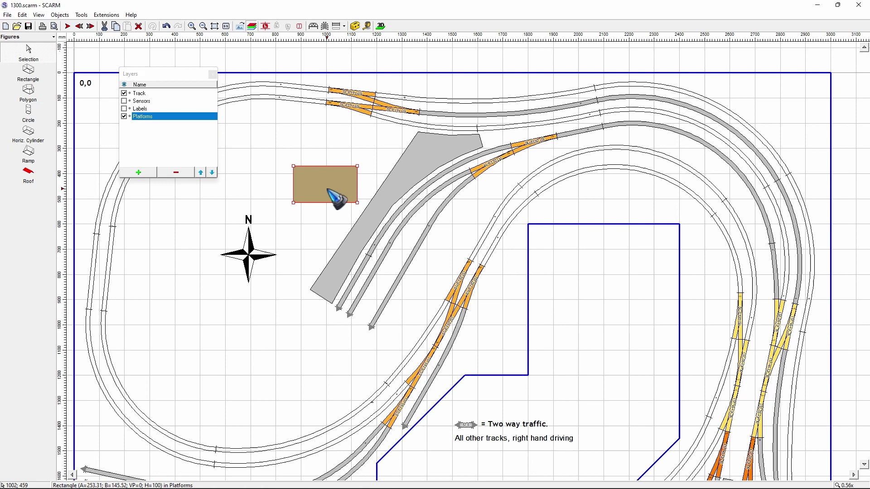
pyautogui.rightClick(327, 188)
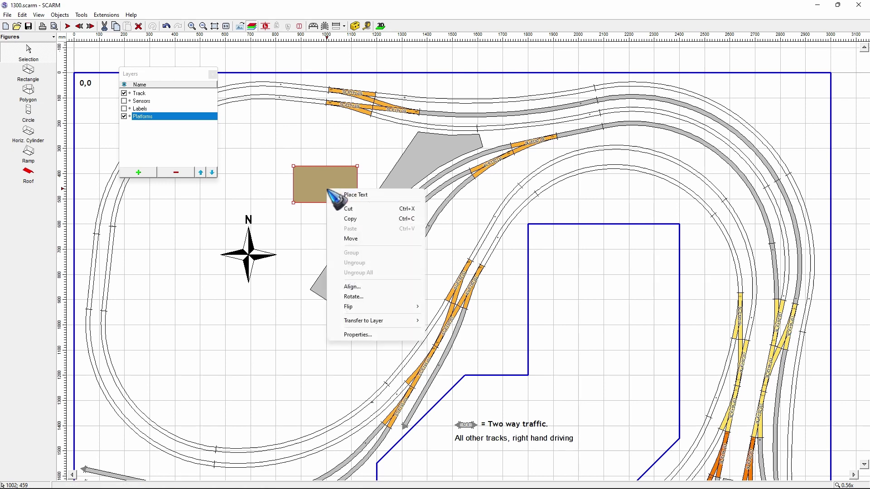
pyautogui.click(353, 296)
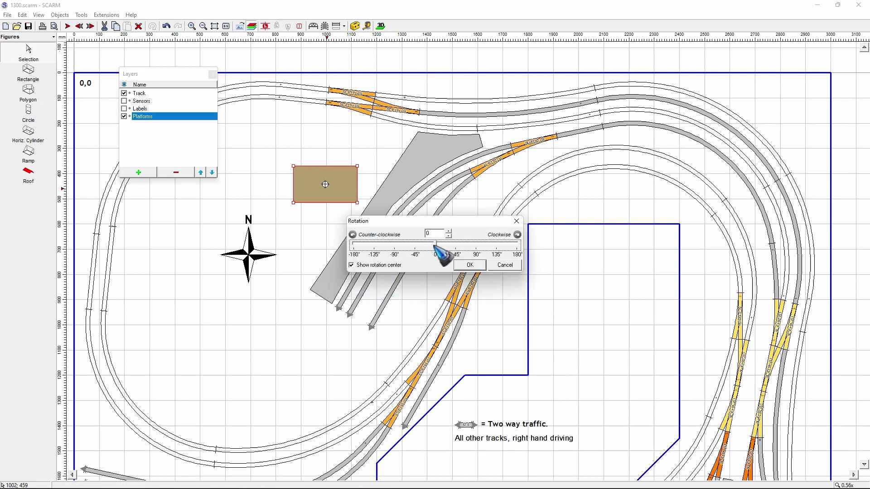
pyautogui.moveTo(436, 243); pyautogui.dragTo(412, 241)
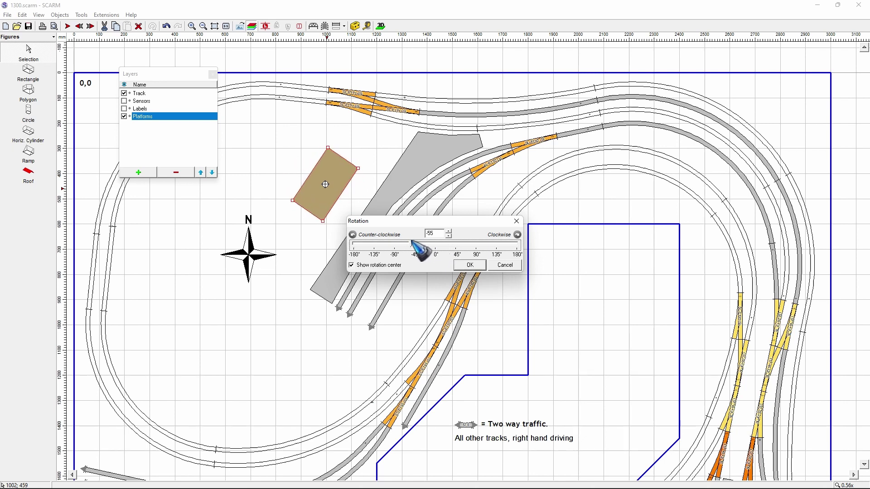
pyautogui.click(473, 265)
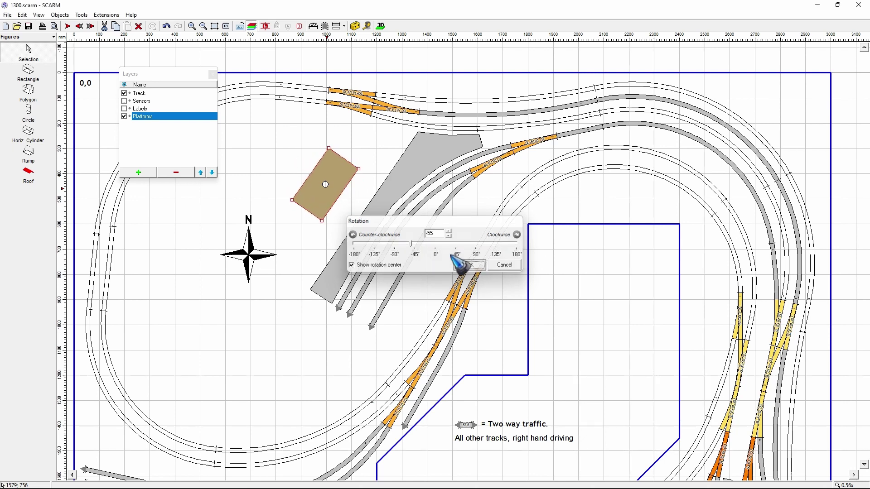
pyautogui.moveTo(337, 177); pyautogui.dragTo(329, 244)
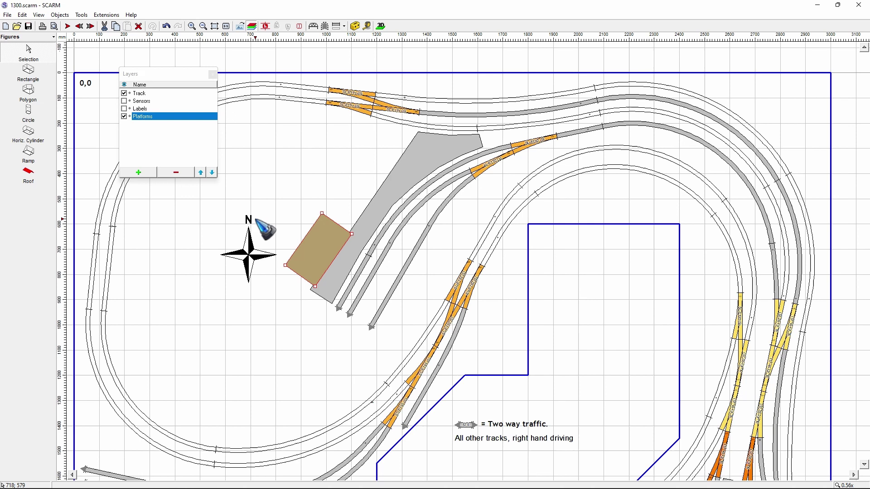
# Step: Put the first red gabled roof style on the selected tan building
pyautogui.click(263, 188)
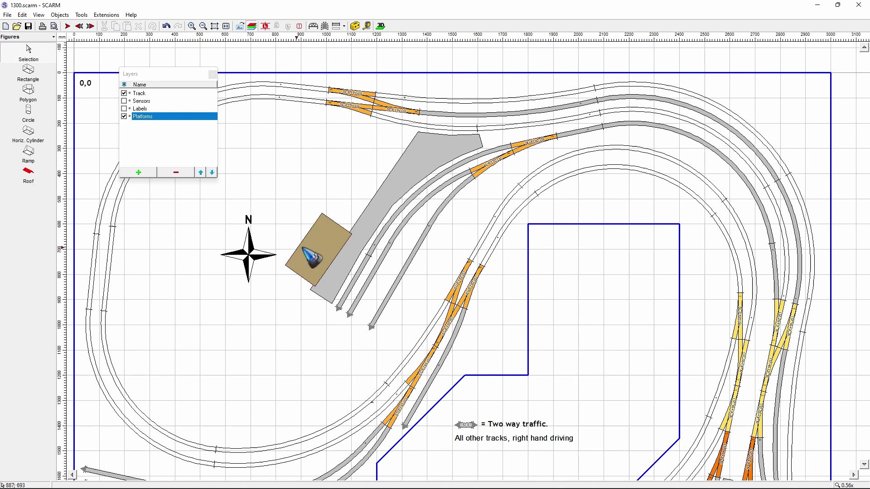
pyautogui.click(315, 244)
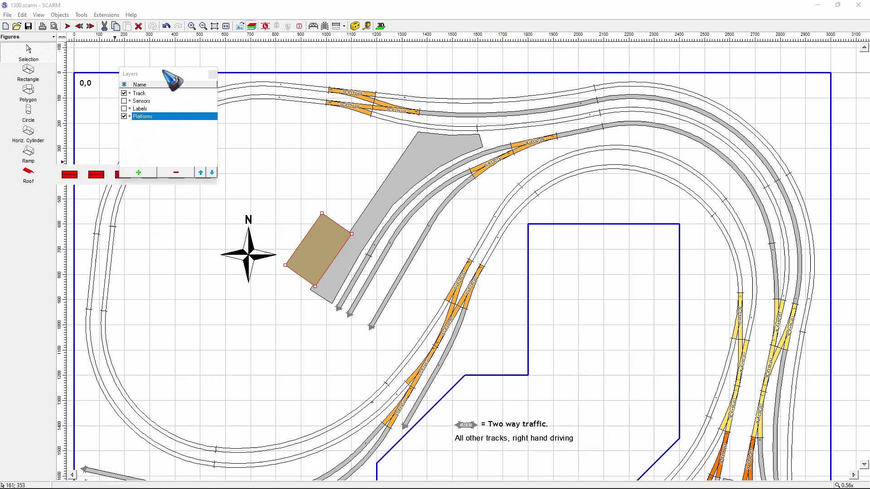
pyautogui.moveTo(163, 71); pyautogui.dragTo(245, 48)
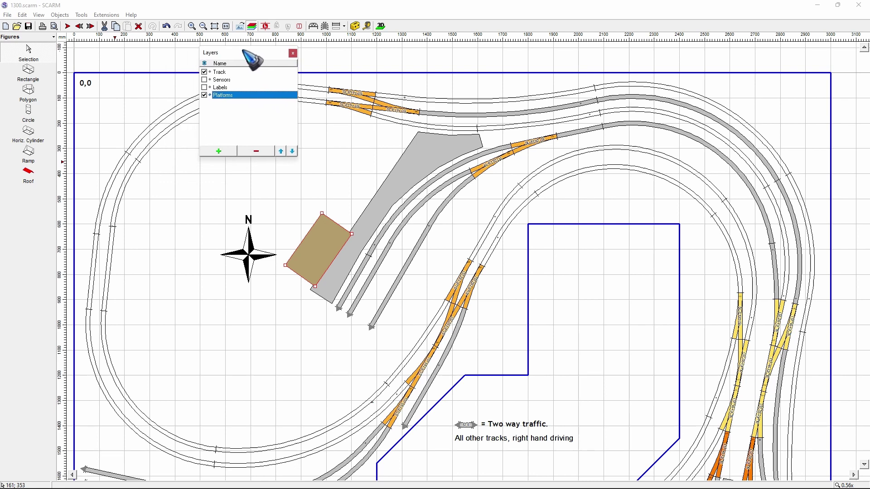
pyautogui.click(24, 177)
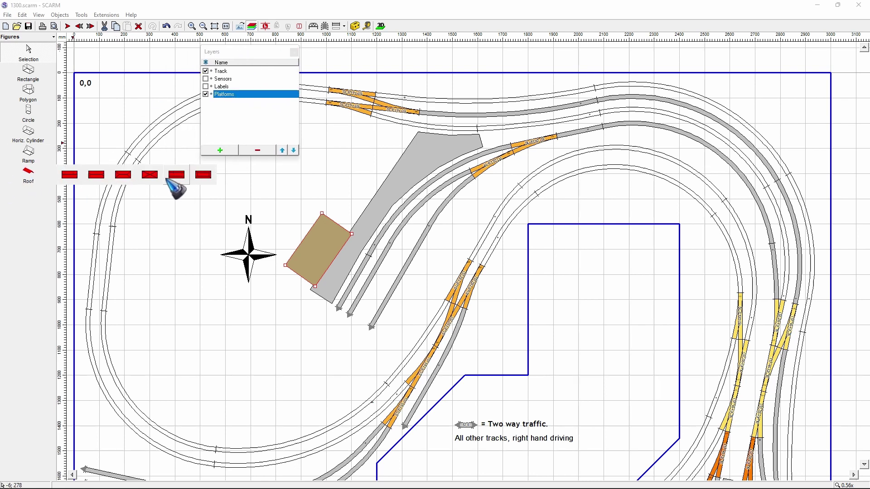
pyautogui.click(75, 179)
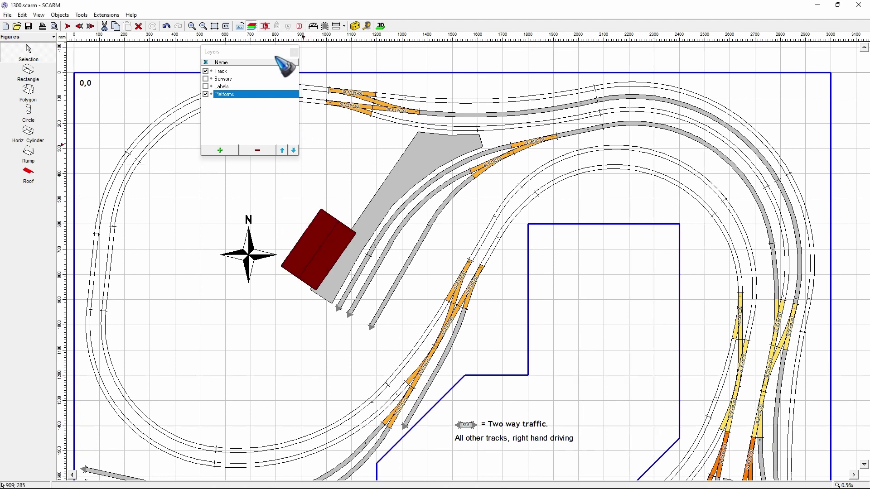
# Step: Open the 3D view and zoom and orbit in on the red-roofed building
pyautogui.click(380, 26)
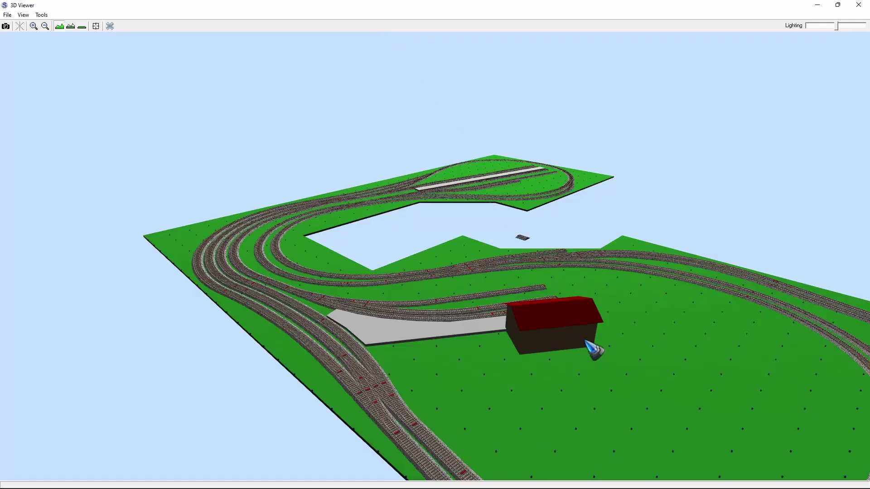
pyautogui.scroll(2, 625, 341)
pyautogui.moveTo(616, 345); pyautogui.dragTo(573, 338)
pyautogui.scroll(2, 202, 236)
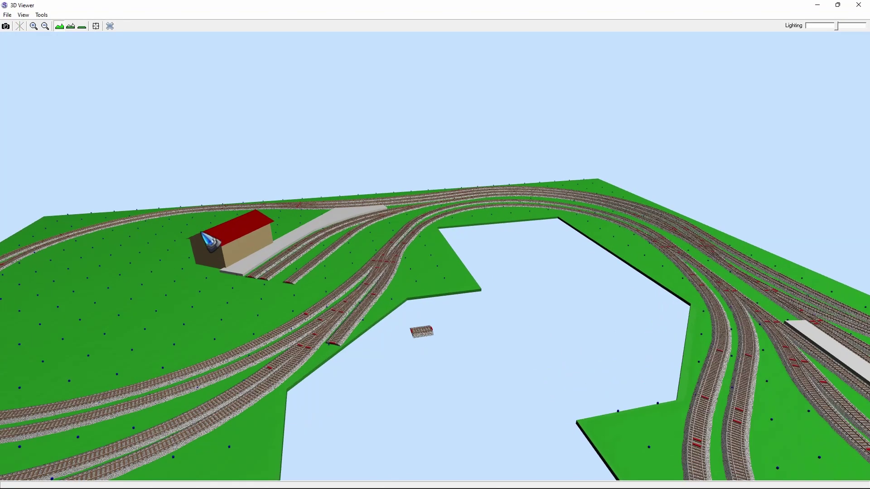
pyautogui.moveTo(256, 280); pyautogui.dragTo(229, 270)
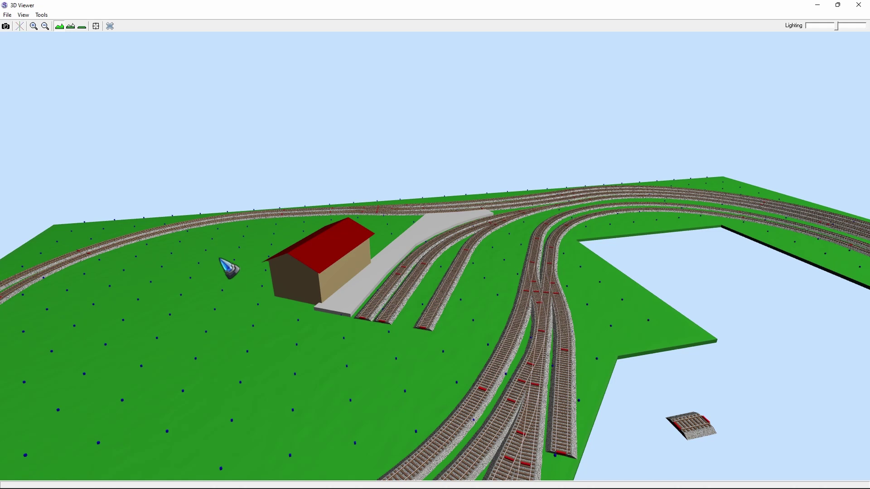